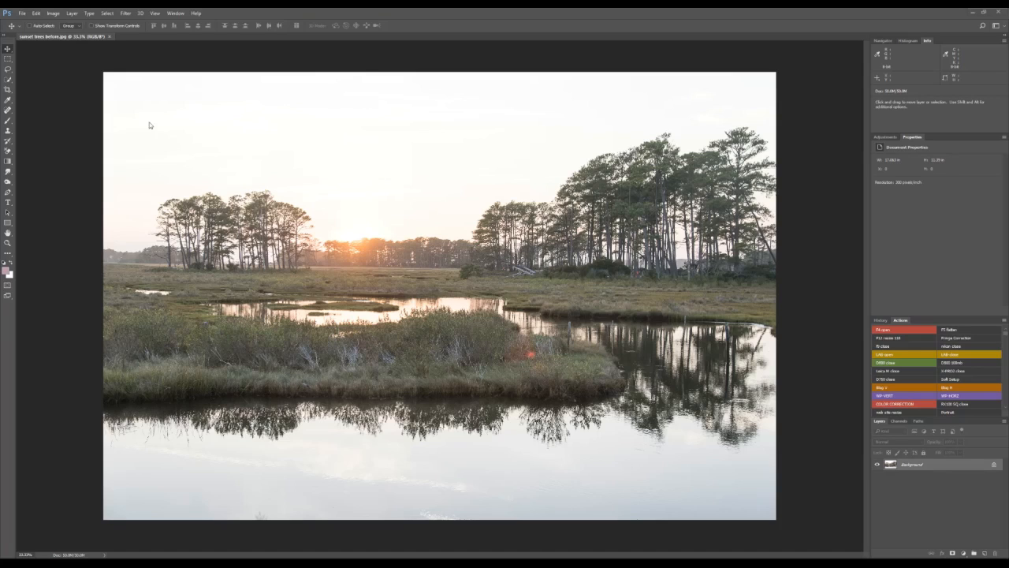
- Place the sky044-multiply image from the BACKGROUND SKIES finals folder as an embedded layer over the marsh photo
click(23, 12)
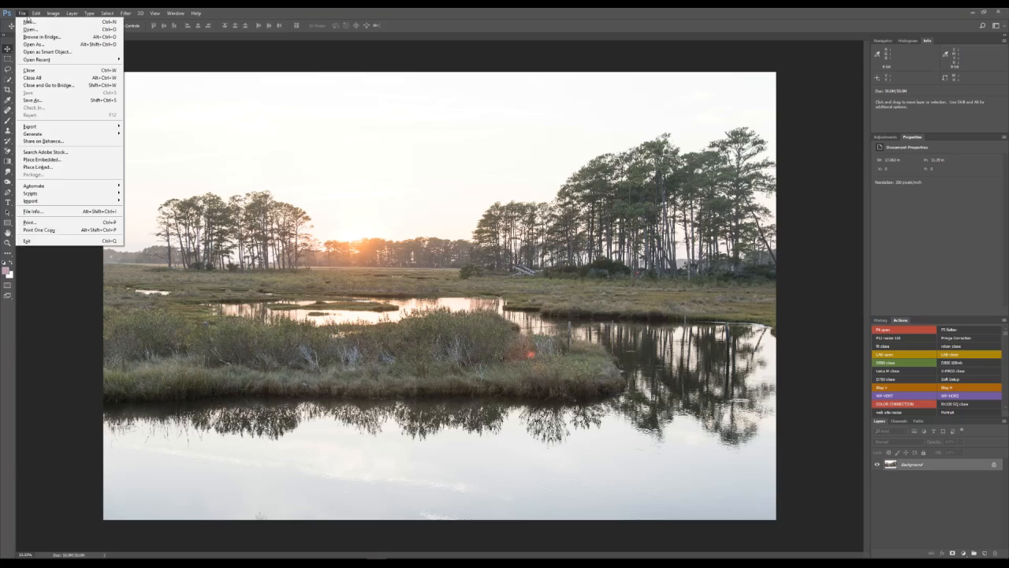
click(26, 160)
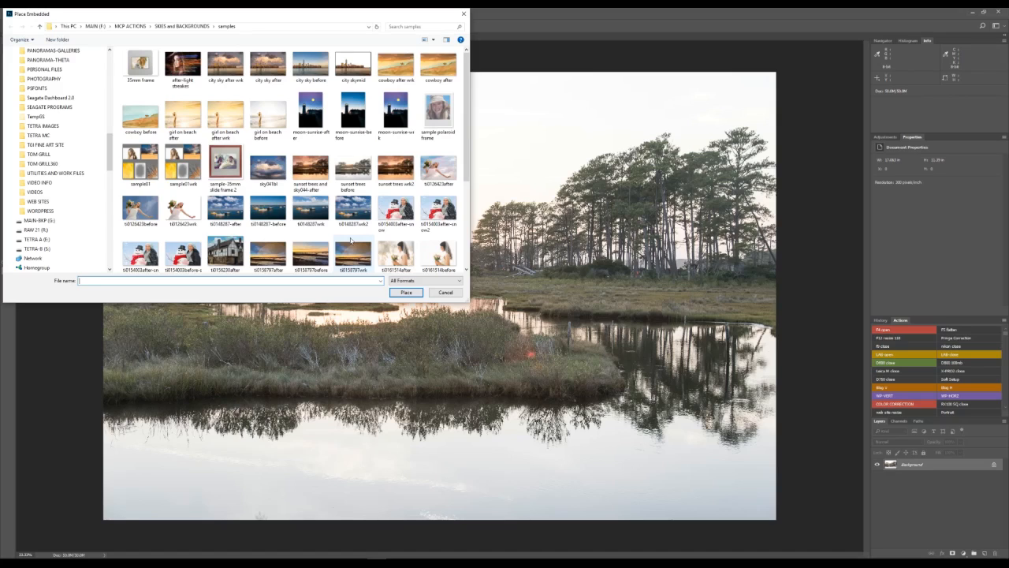
scroll(351, 239, down, 2)
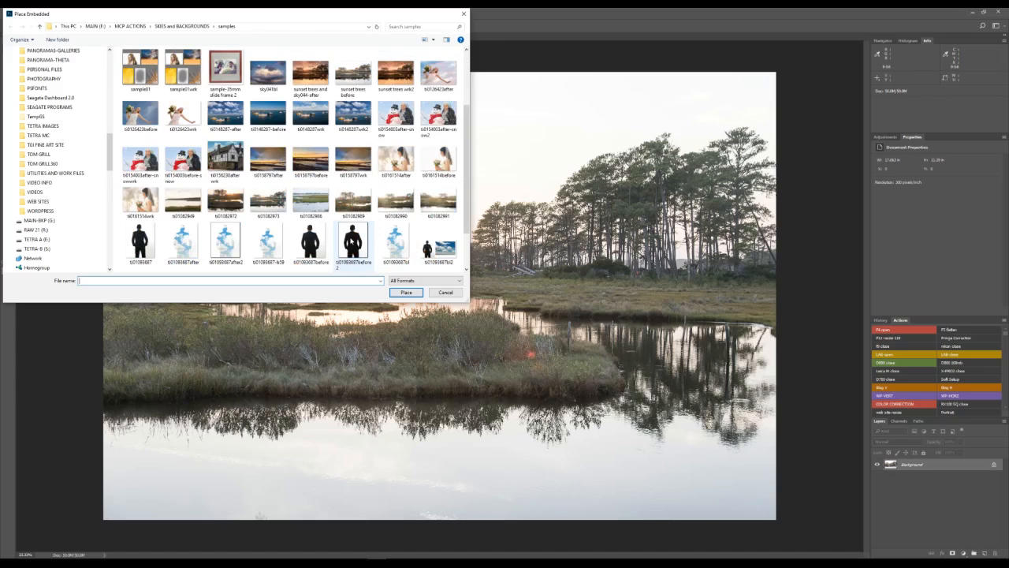
click(158, 26)
click(145, 81)
double_click(145, 81)
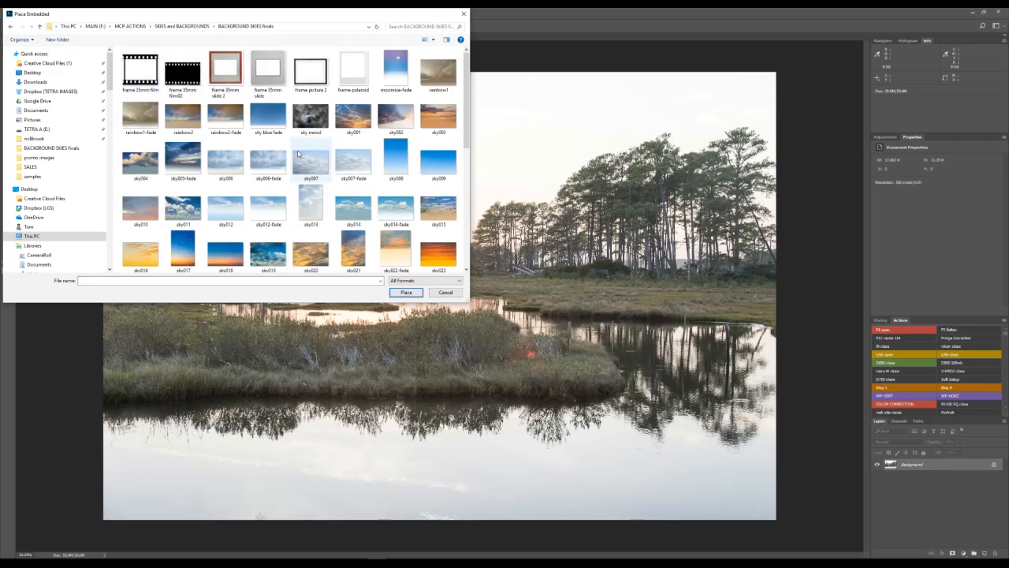
scroll(298, 154, down, 2)
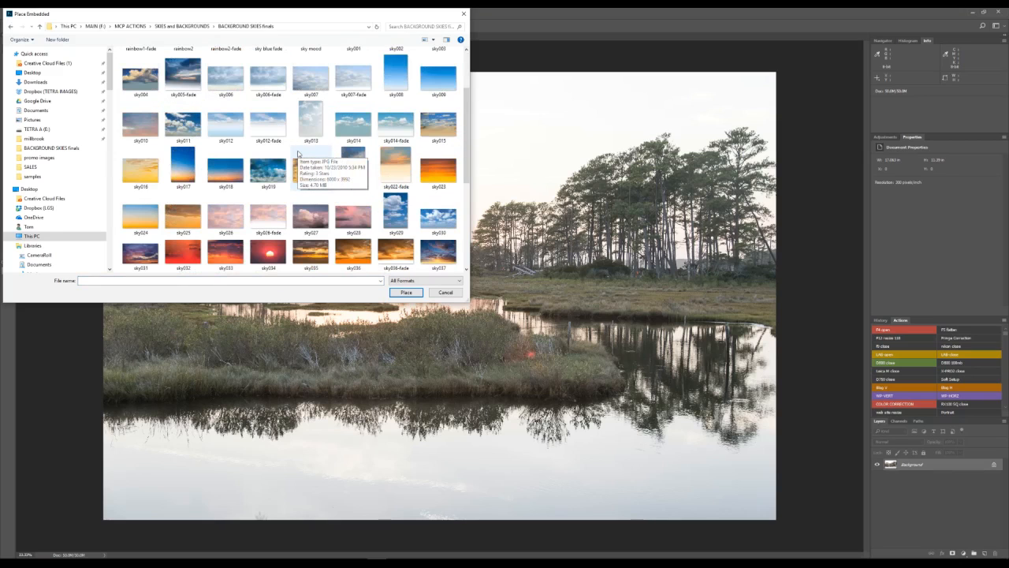
scroll(298, 153, down, 3)
scroll(298, 154, down, 1)
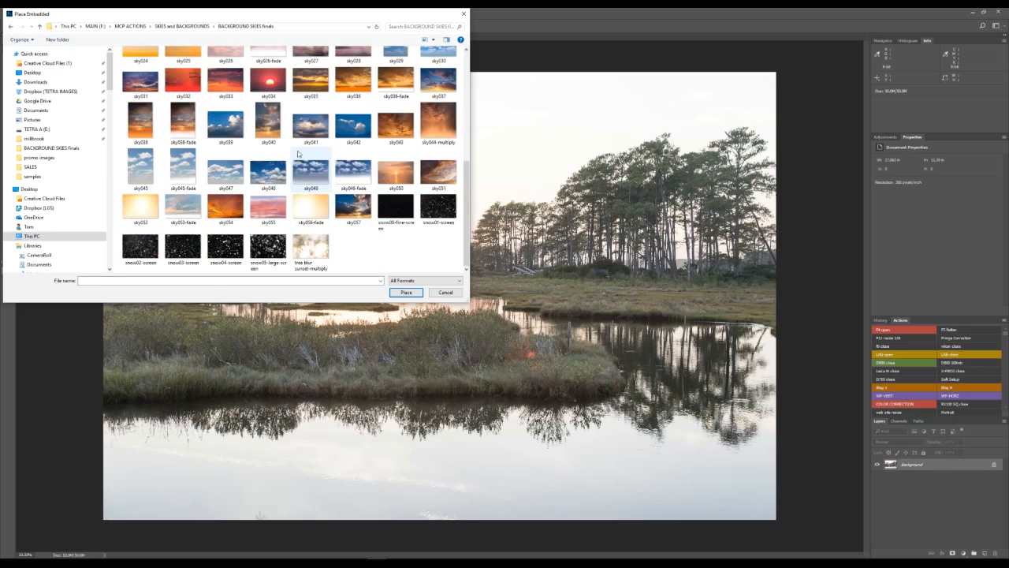
click(441, 124)
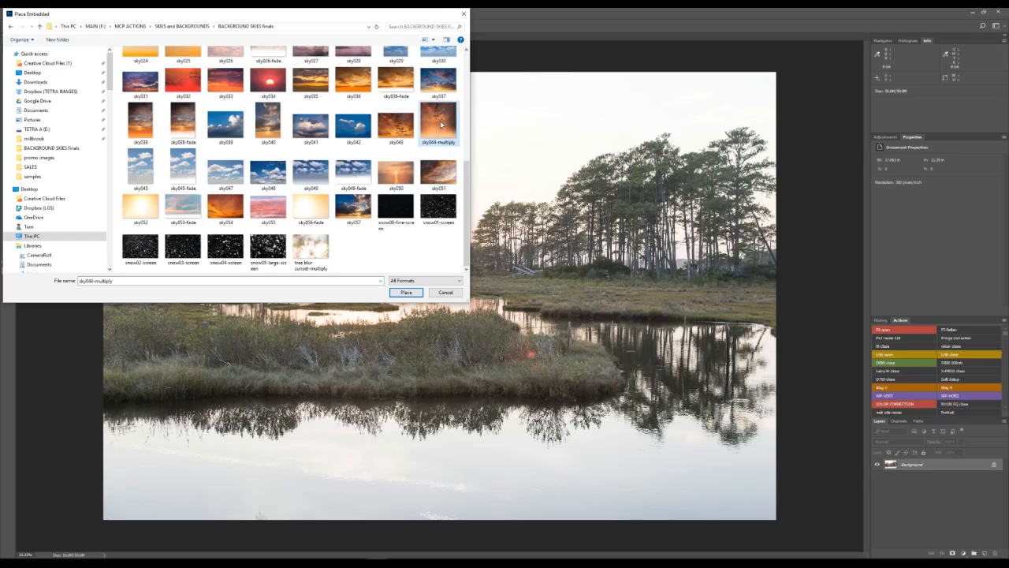
click(406, 292)
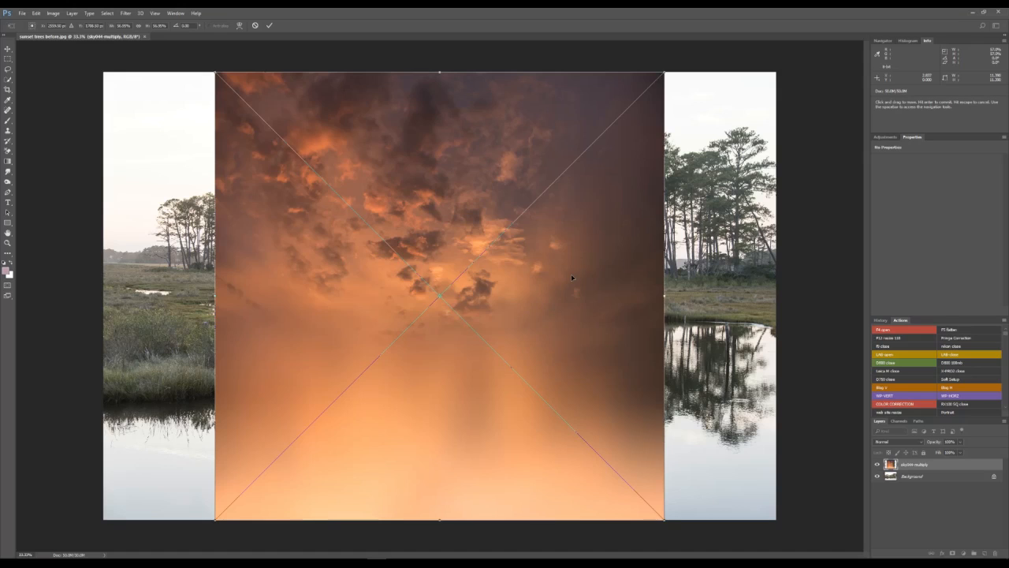
key(Return)
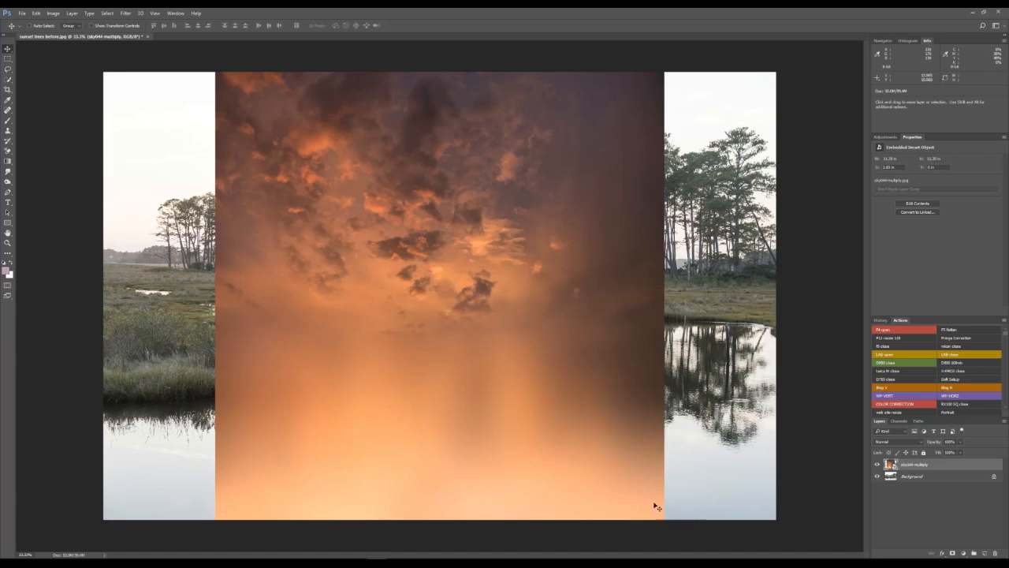
- Scale the sky layer proportionally to about 95% so that it covers the whole photo
scroll(630, 459, down, 3)
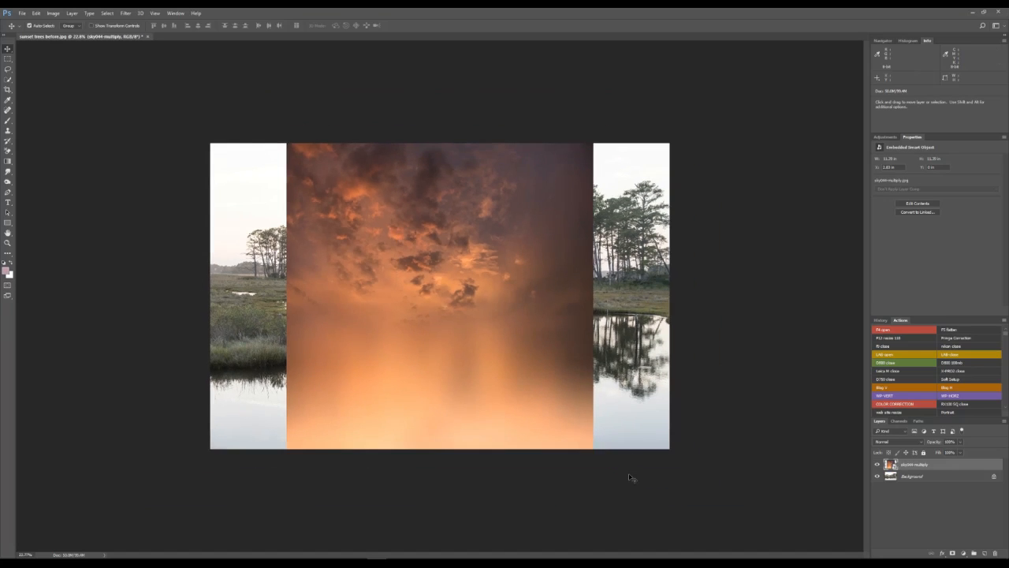
key(ctrl+t)
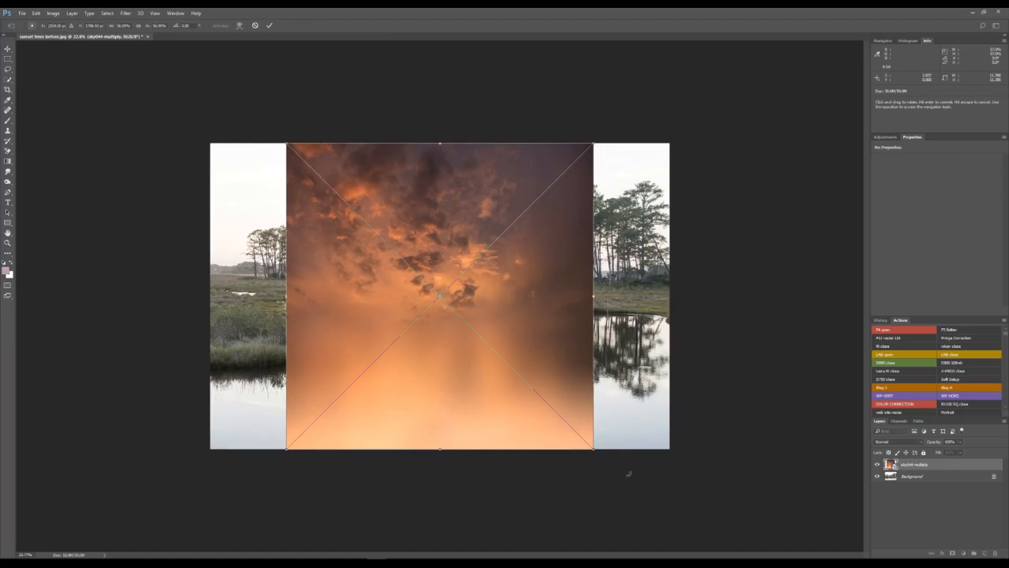
drag(594, 451, 684, 517)
drag(286, 143, 151, 63)
drag(673, 528, 694, 550)
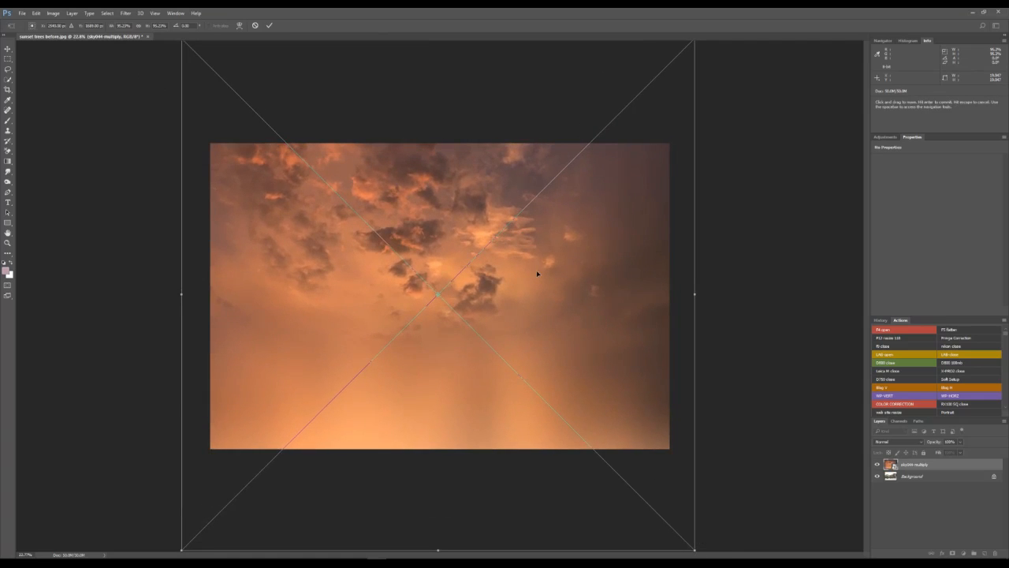
key(Return)
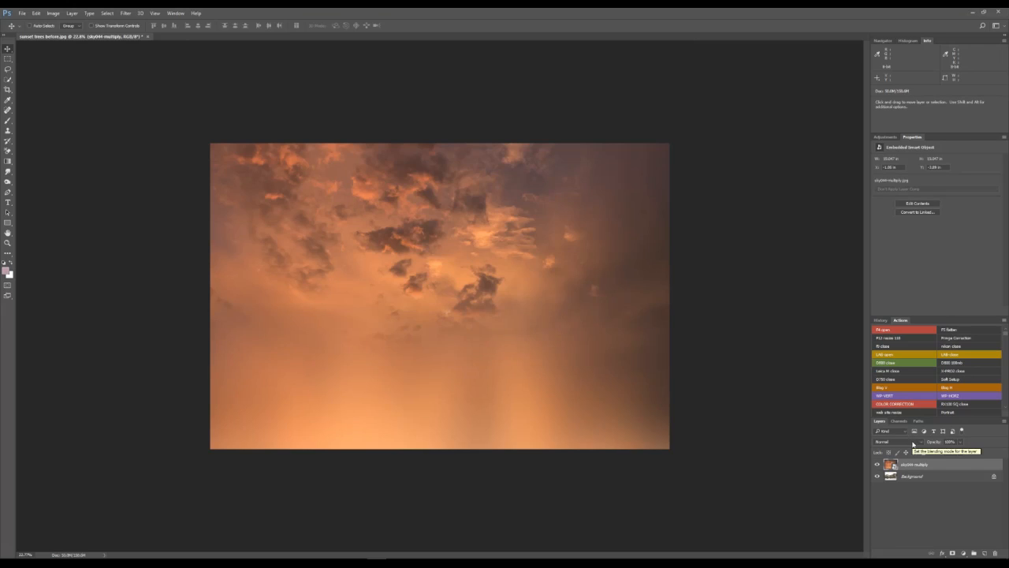
- Set the sky layer's blending mode to Multiply and shift the sky upward and slightly right over the landscape
click(913, 443)
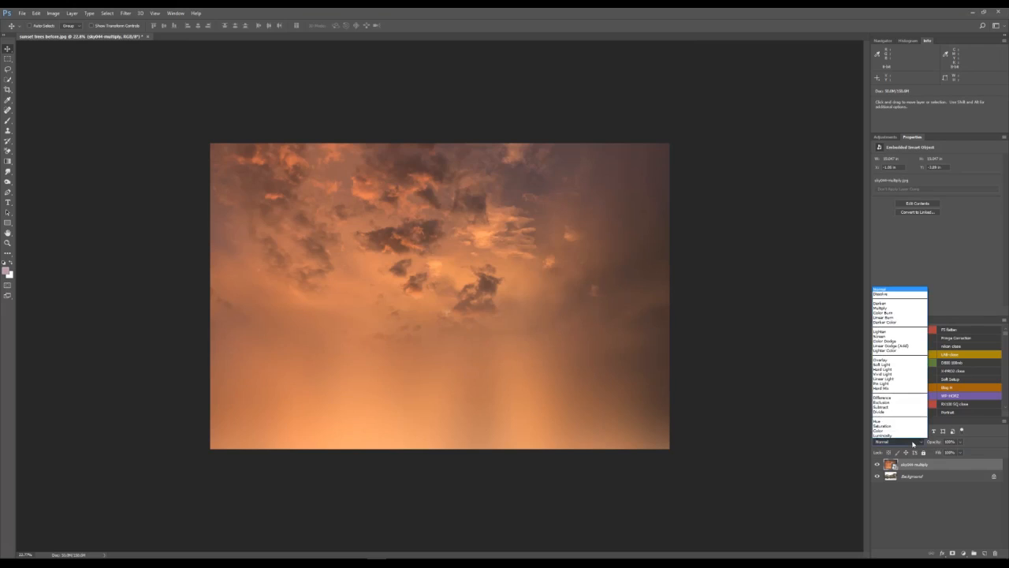
click(889, 307)
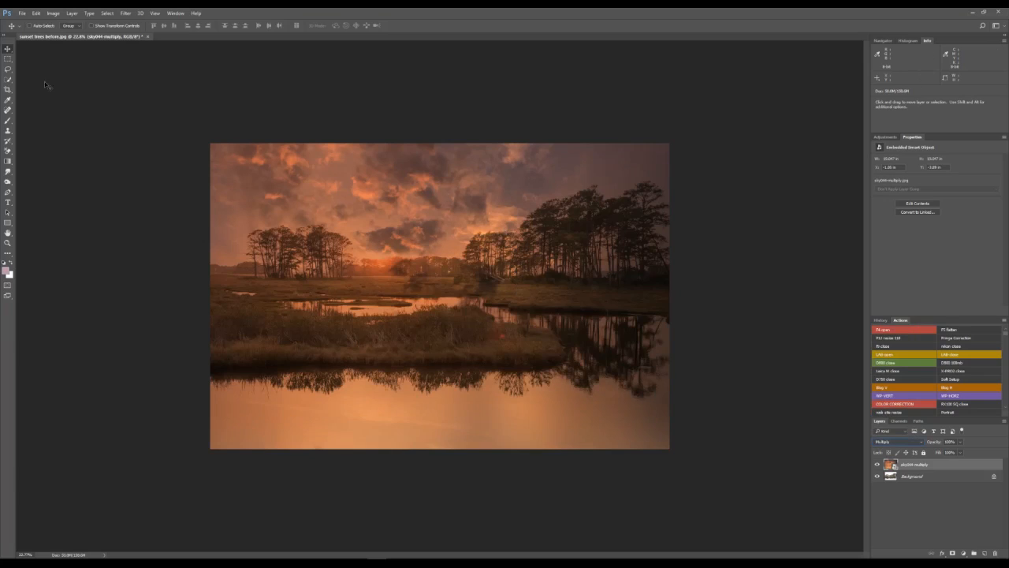
mouse_move(487, 215)
mouse_down()
mouse_move(492, 184)
mouse_move(473, 206)
mouse_up()
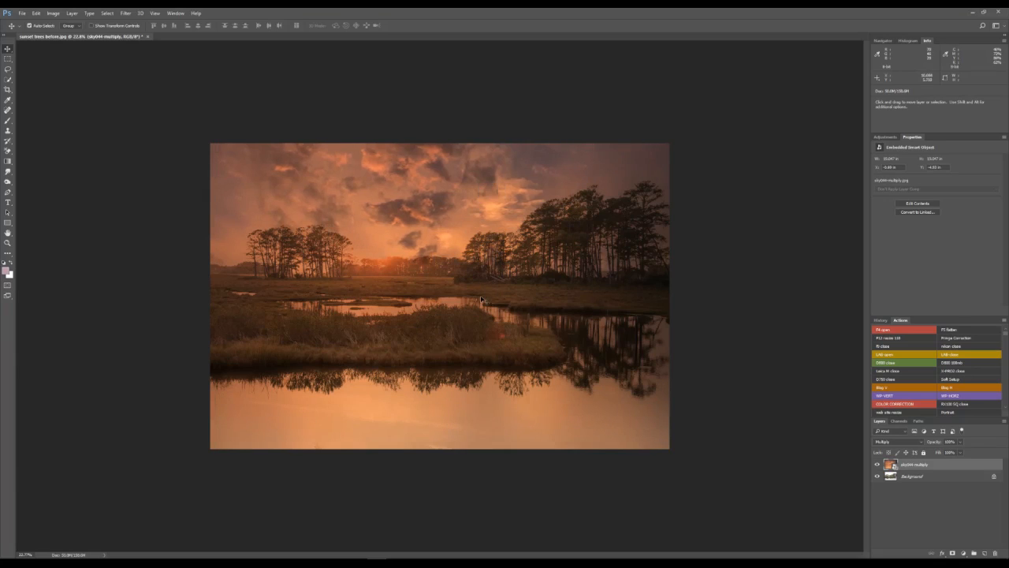
- Transform the sky layer to about 100% width and 73% height, positioning its clouds above the trees with the whole photo still covered
key(ctrl+t)
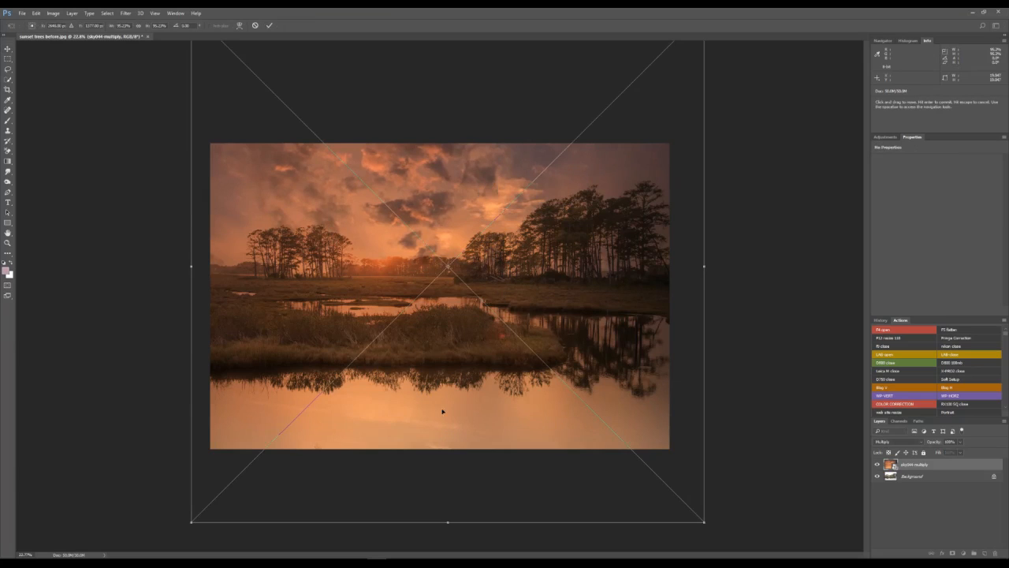
drag(448, 522, 447, 485)
drag(456, 413, 474, 425)
drag(719, 499, 755, 466)
drag(688, 291, 683, 302)
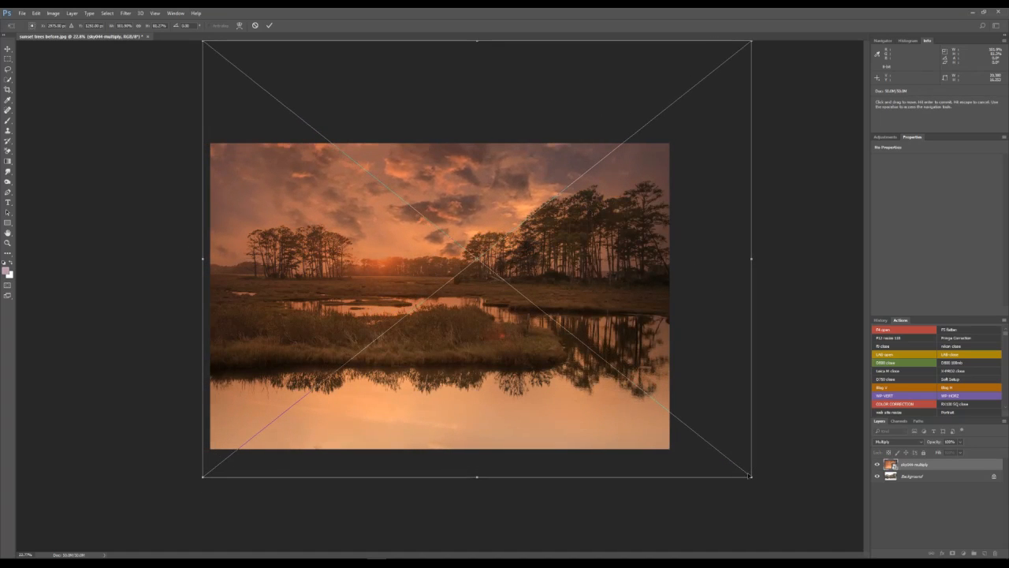
drag(750, 476, 744, 439)
drag(645, 323, 639, 333)
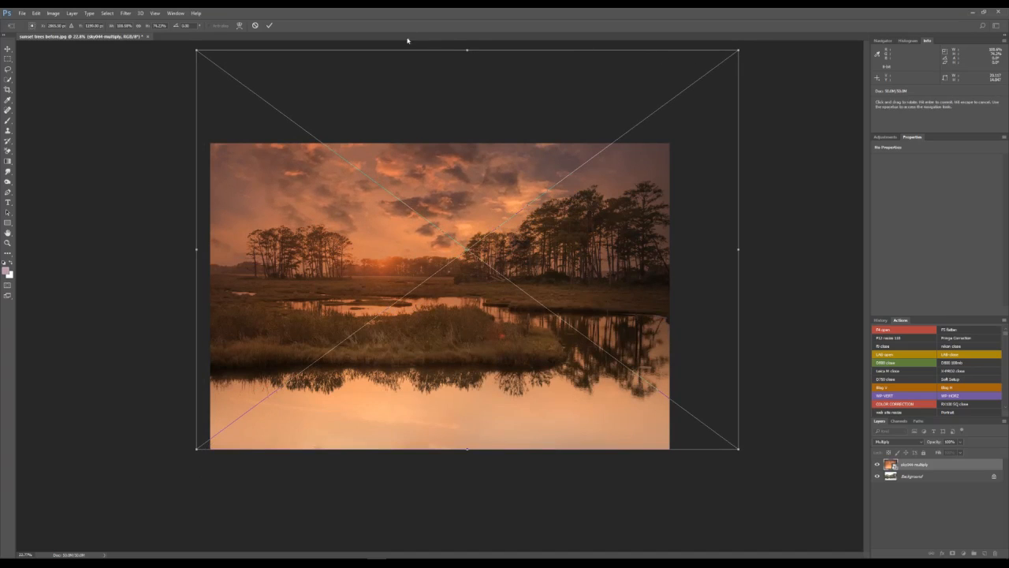
mouse_move(467, 51)
mouse_down()
mouse_move(466, 82)
mouse_move(467, 55)
mouse_up()
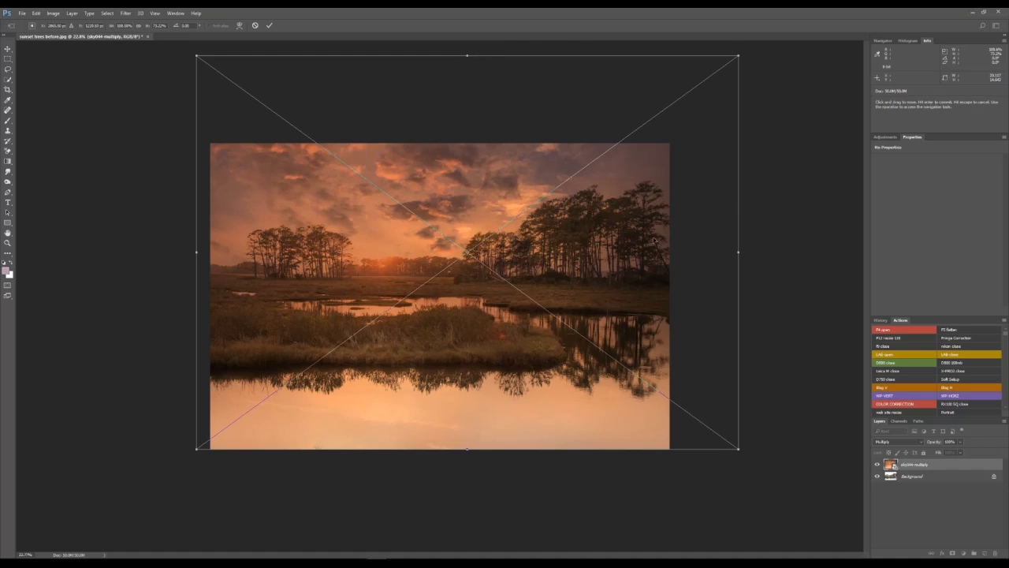
drag(531, 159, 533, 161)
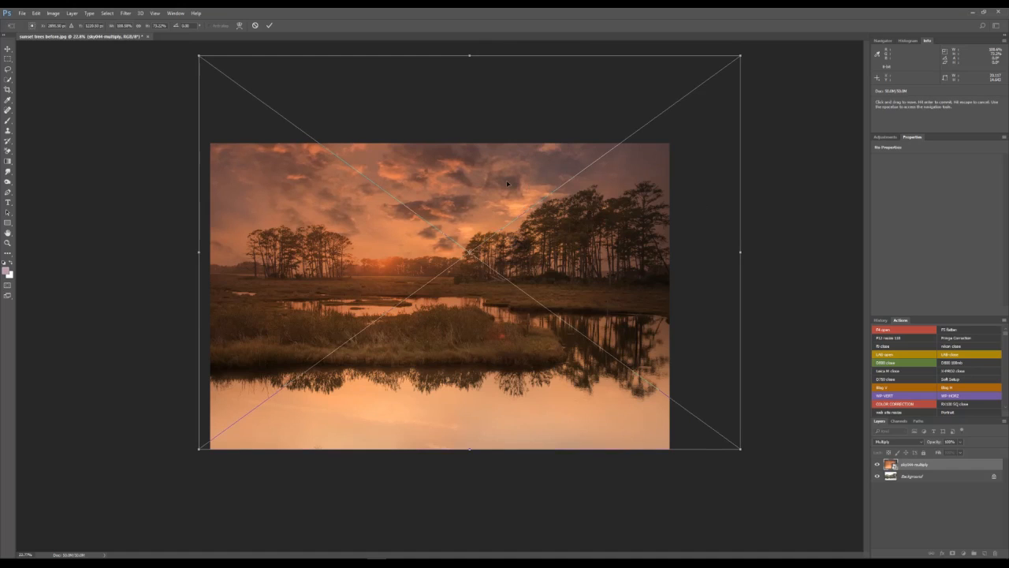
key(Return)
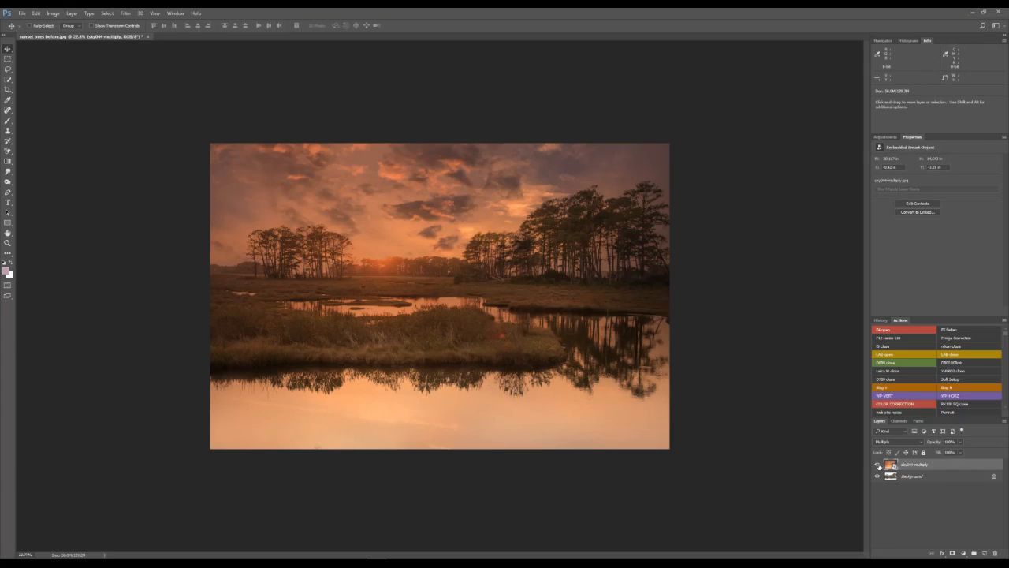
- Hide and reshow the sky layer to compare with the original, and lower its opacity to about 80%
click(878, 464)
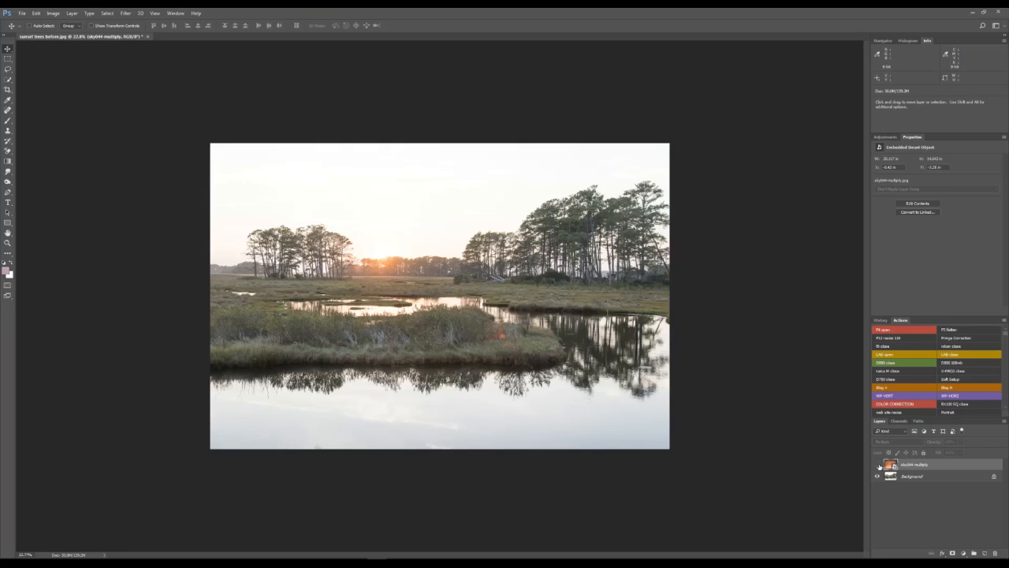
click(878, 464)
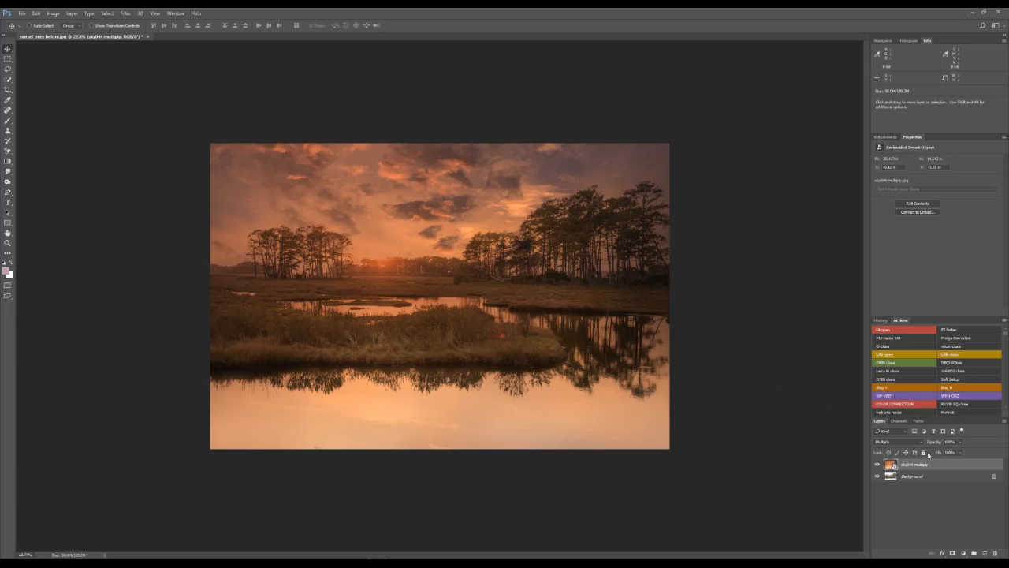
click(960, 445)
drag(961, 453, 951, 454)
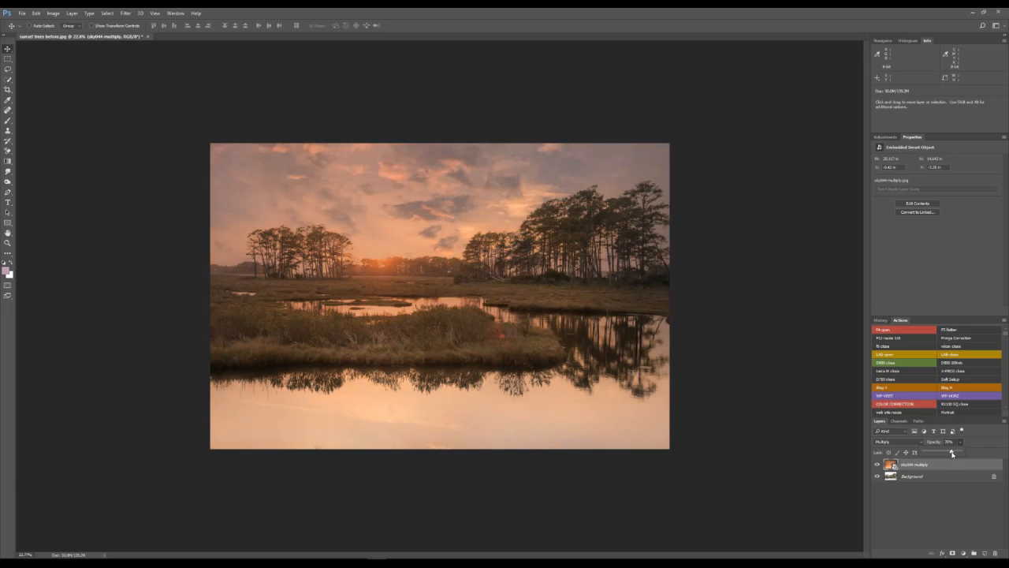
drag(952, 453, 953, 454)
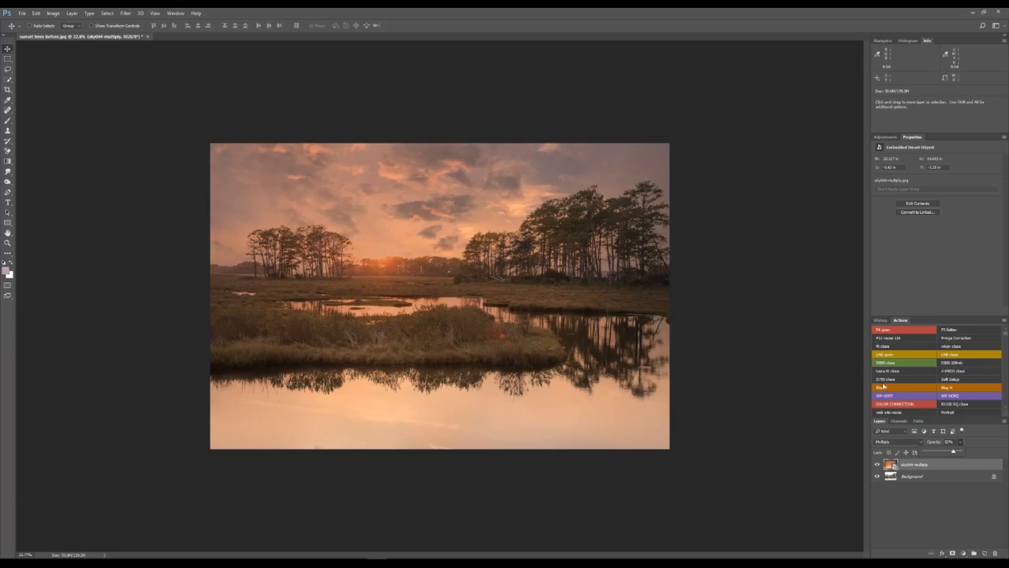
- Add a Curves adjustment clipped to the sky layer and shape a gentle S-curve with raised highlights and lowered shadows
click(885, 136)
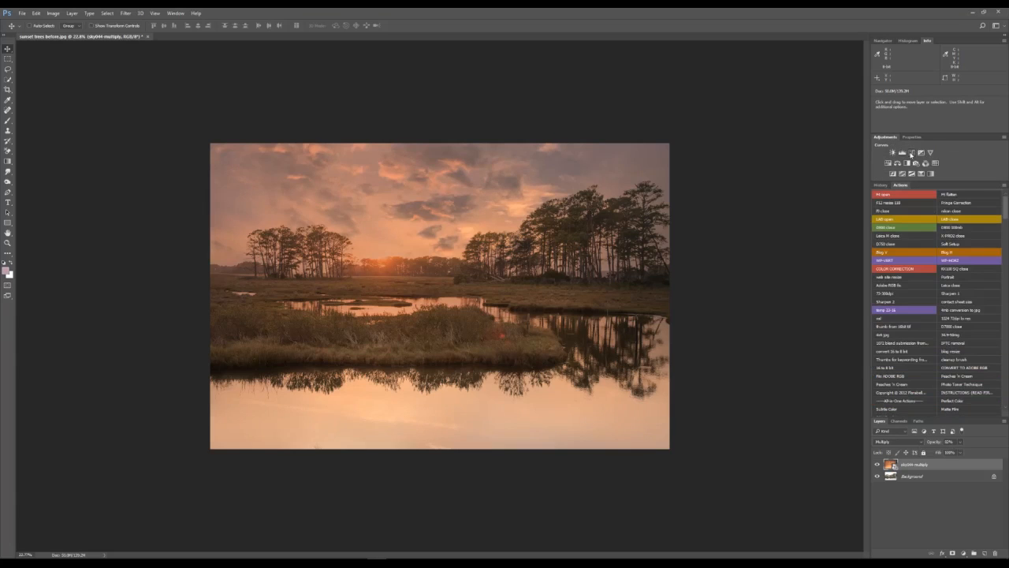
click(911, 154)
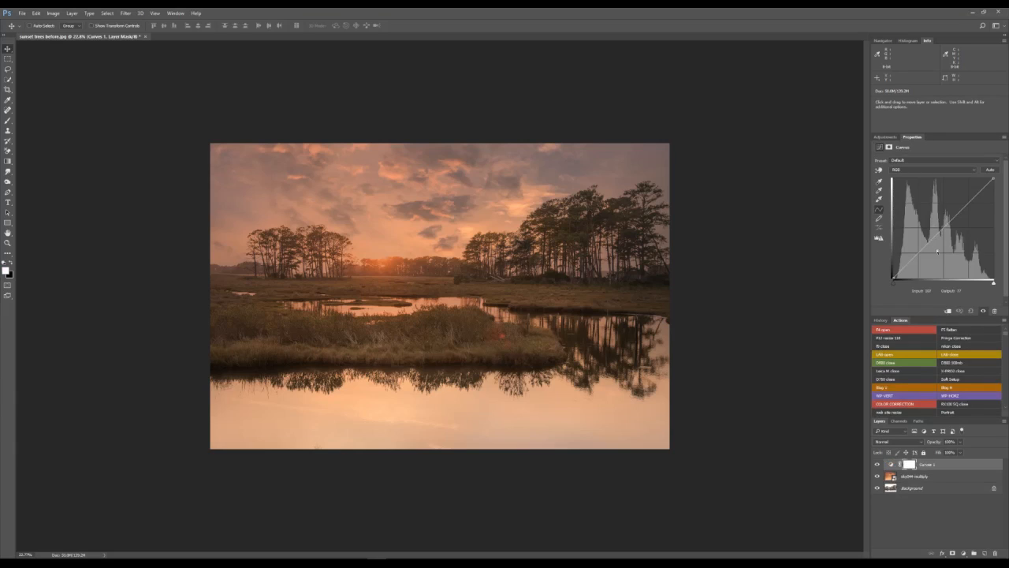
click(949, 311)
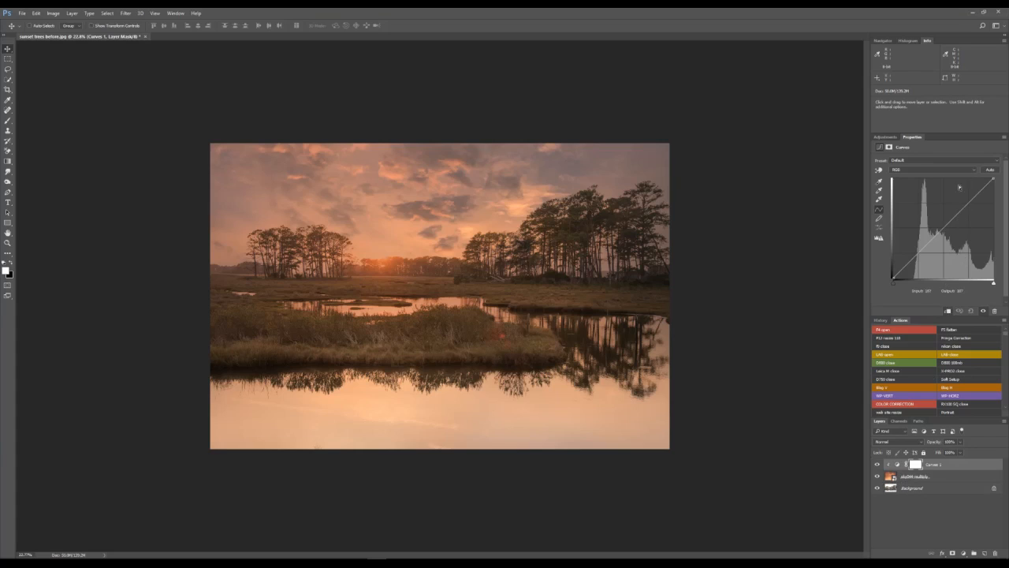
drag(967, 202, 969, 195)
drag(919, 249, 921, 253)
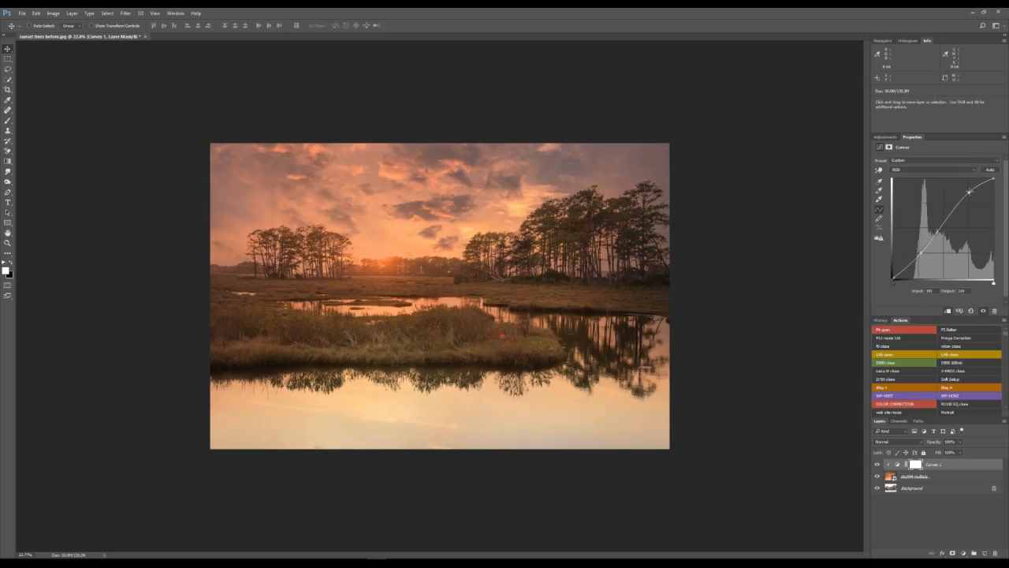
drag(969, 192, 969, 194)
- Add a layer mask to the sky layer and set up the Brush with black foreground at about 20% opacity
click(937, 480)
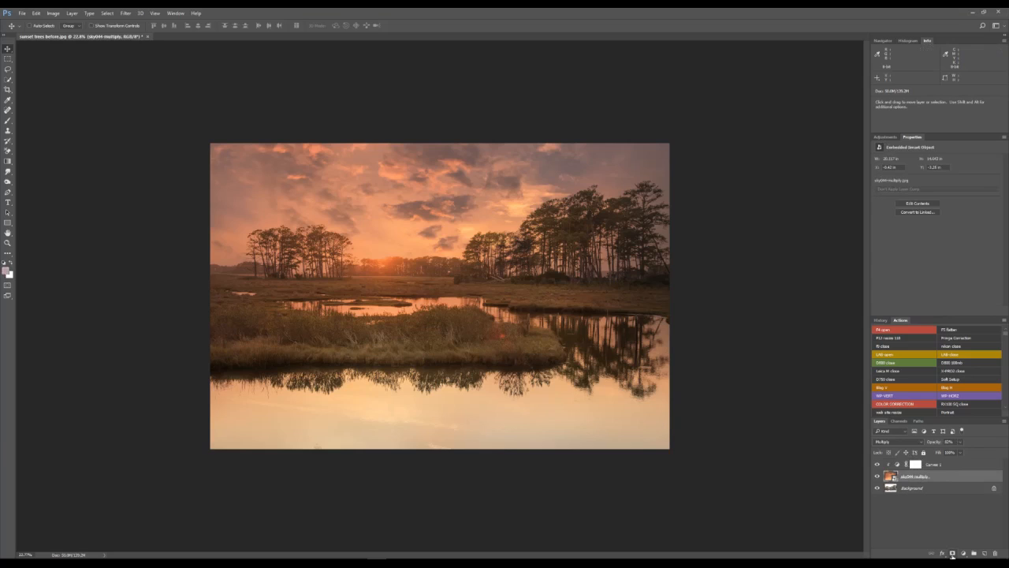
click(953, 555)
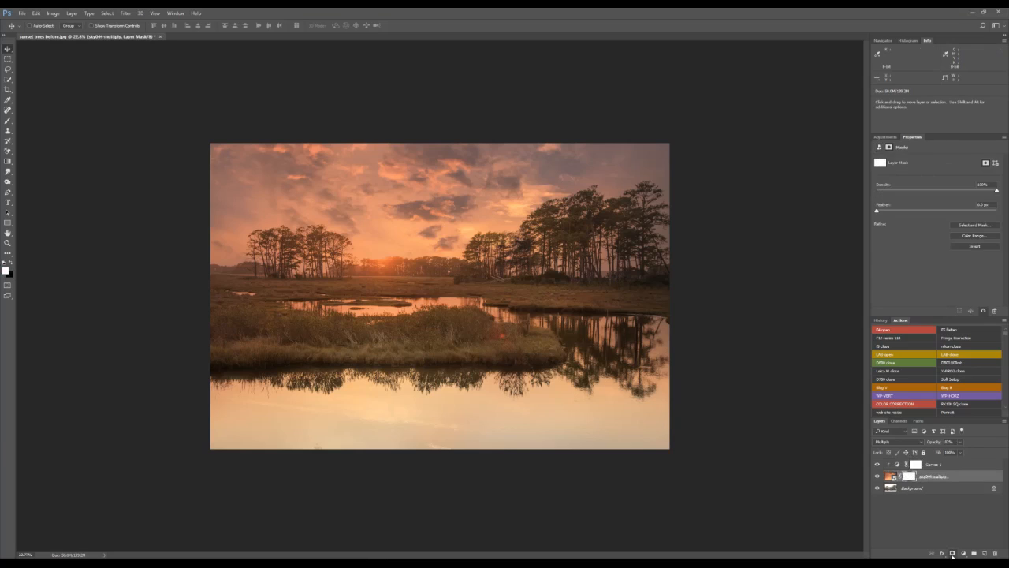
click(11, 261)
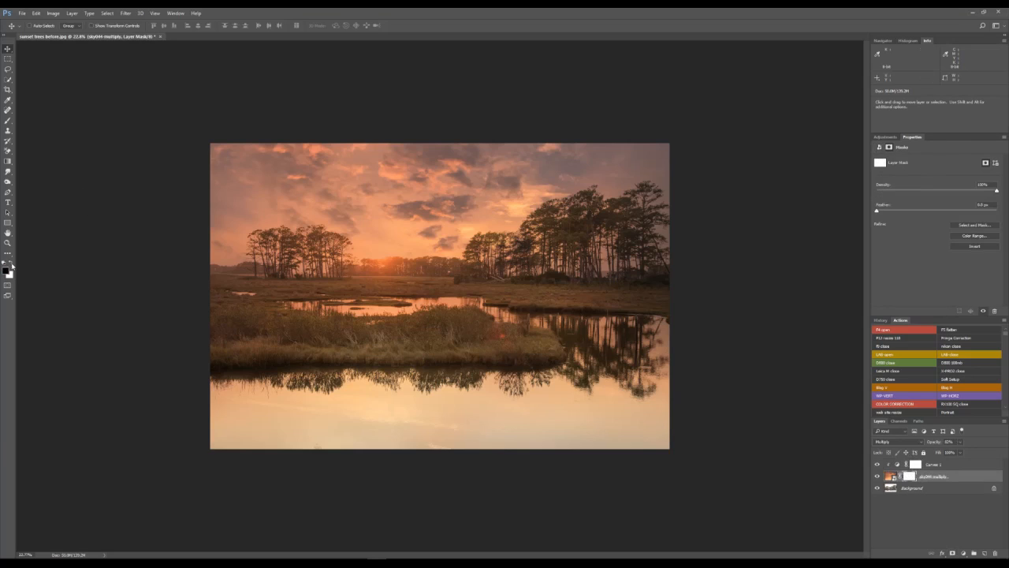
click(8, 122)
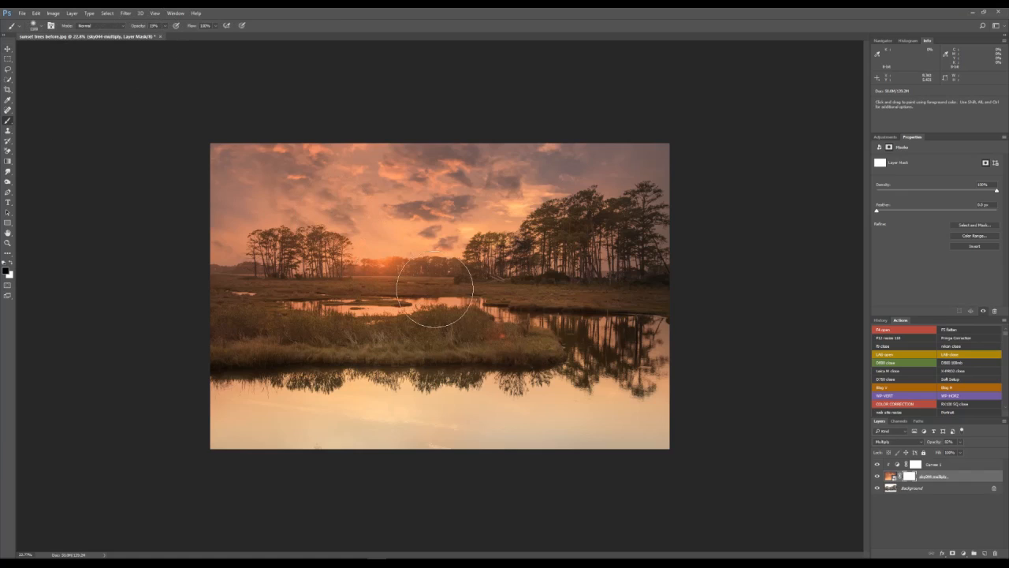
click(165, 26)
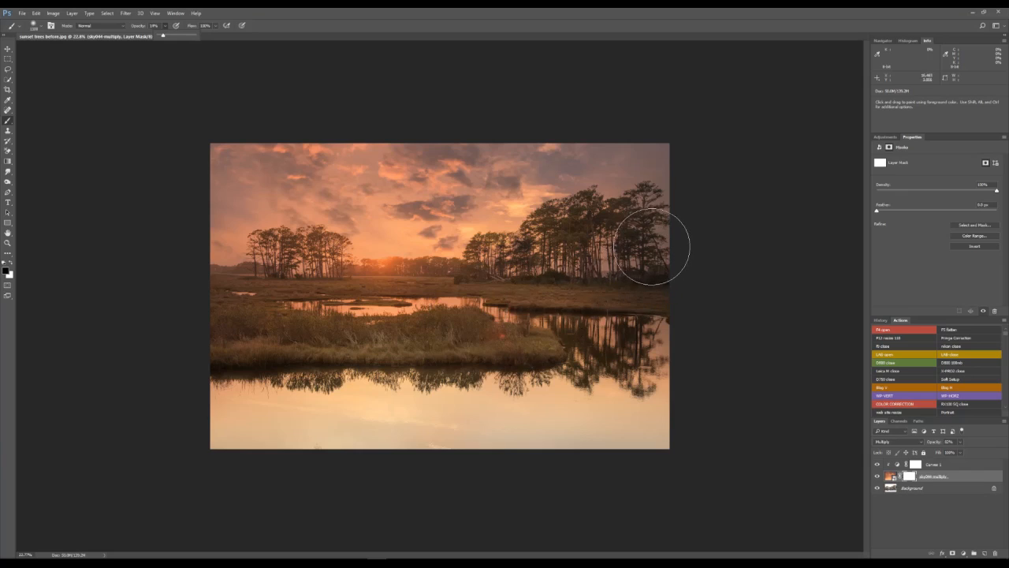
- Paint black on the sky layer's mask over the trees and marsh, and switch to a smaller white brush to restore the sunset color
mouse_move(687, 260)
mouse_down()
mouse_move(463, 277)
mouse_move(239, 268)
mouse_up()
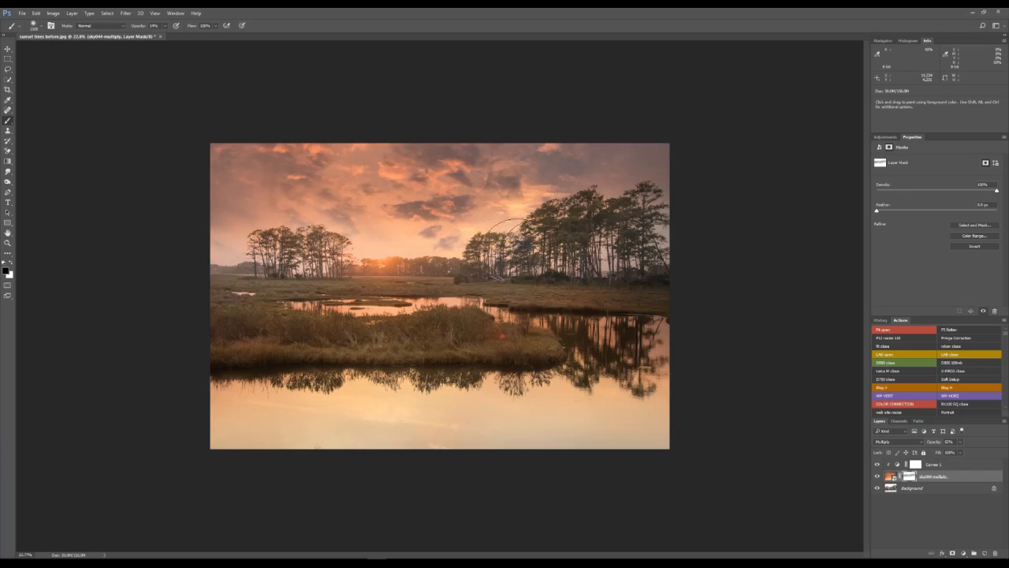
click(12, 263)
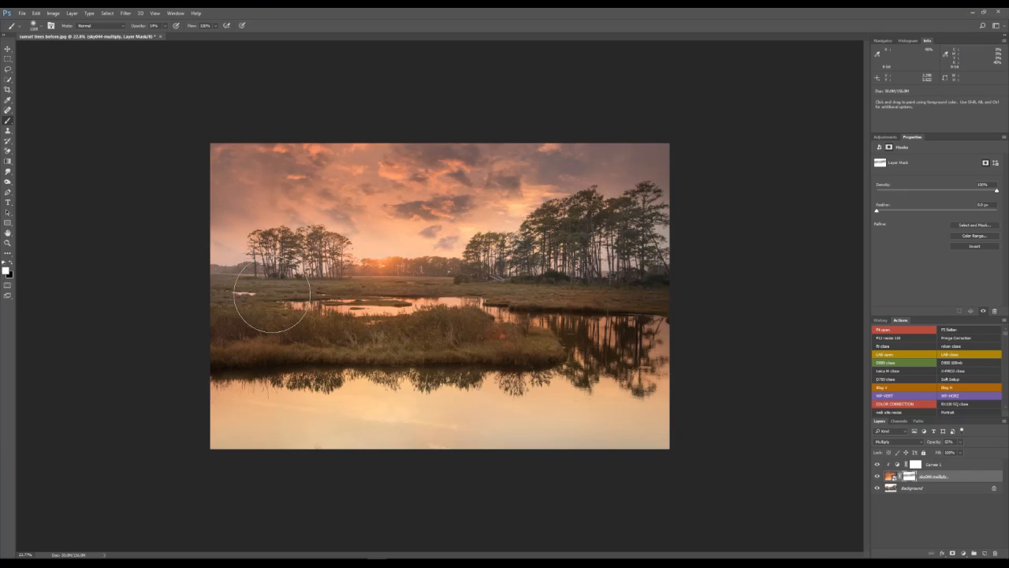
key(bracketleft)
key(bracketleft)
key(bracketleft)
key(bracketleft)
key(bracketleft)
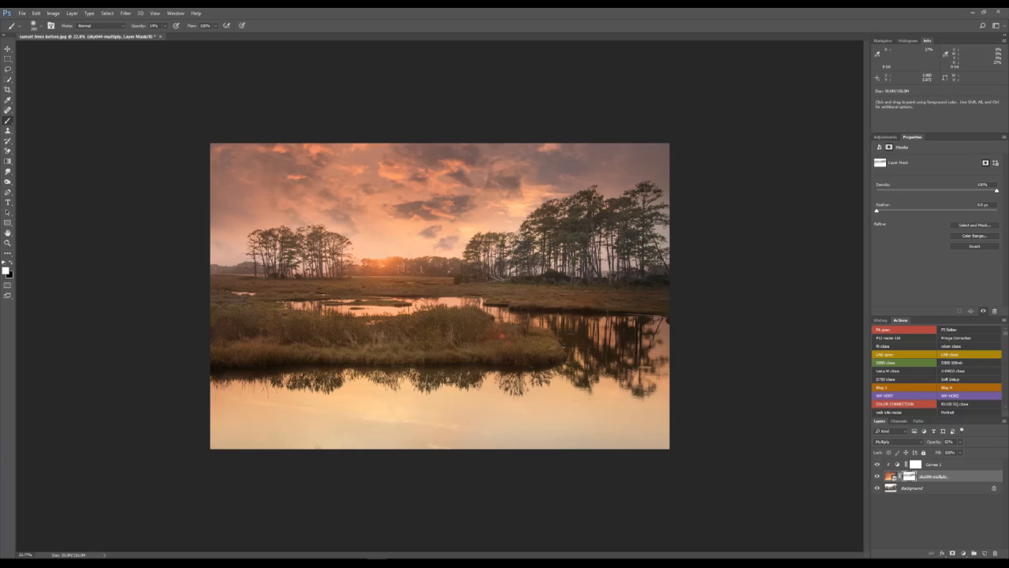
- Add a Curves adjustment directly above the Background and shape an S-curve with slightly lowered shadows and raised highlights
click(930, 489)
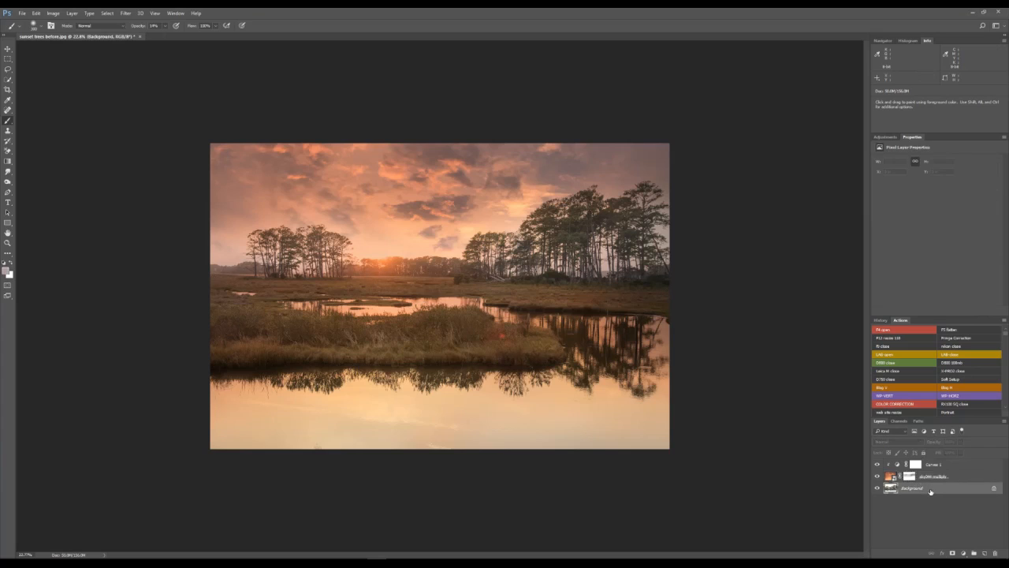
click(885, 136)
click(911, 154)
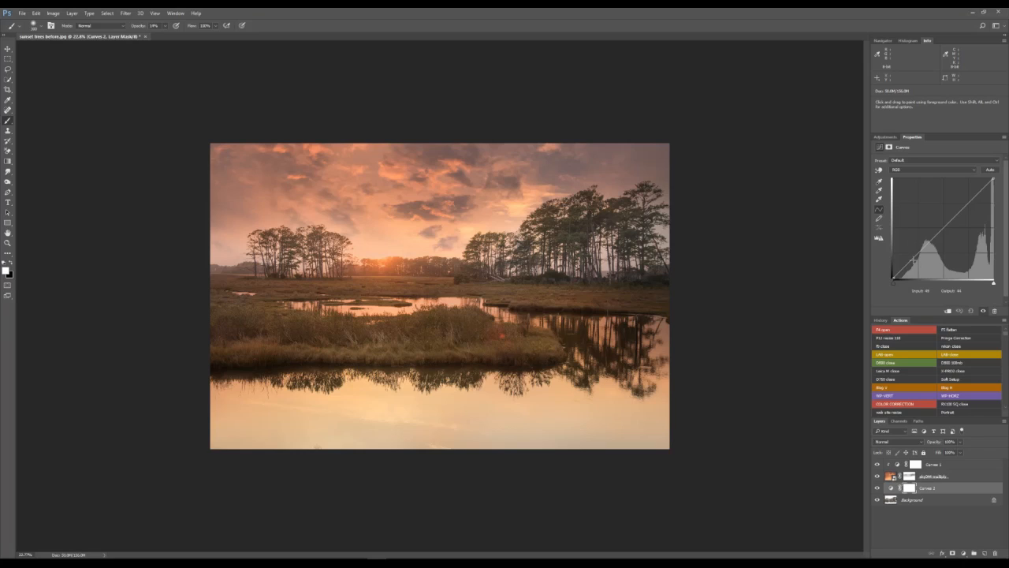
drag(914, 260, 912, 265)
drag(963, 214, 962, 203)
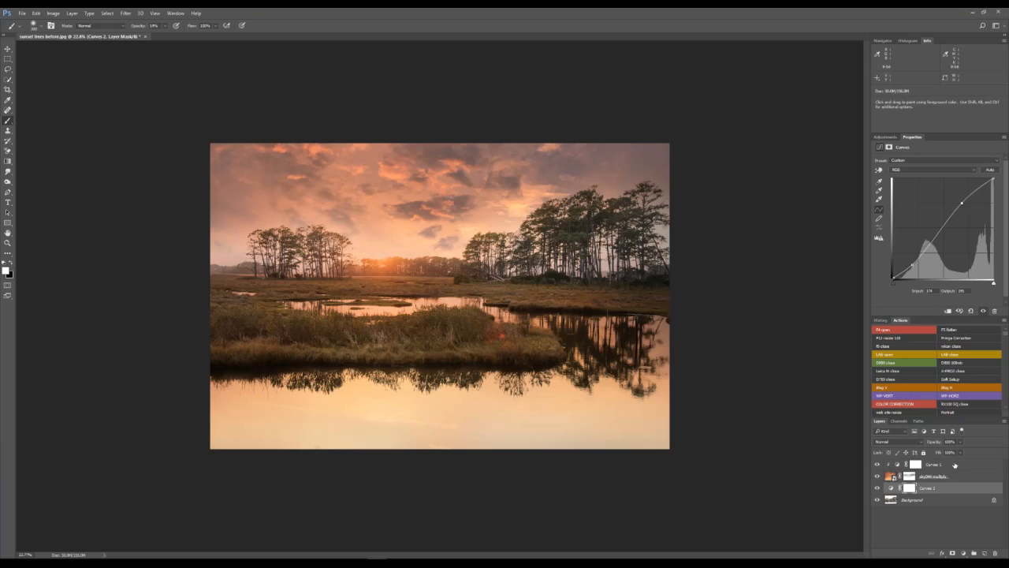
- Add a Photo Filter adjustment with Warming Filter (85) above all layers, increase its density, and toggle its visibility to compare
click(955, 466)
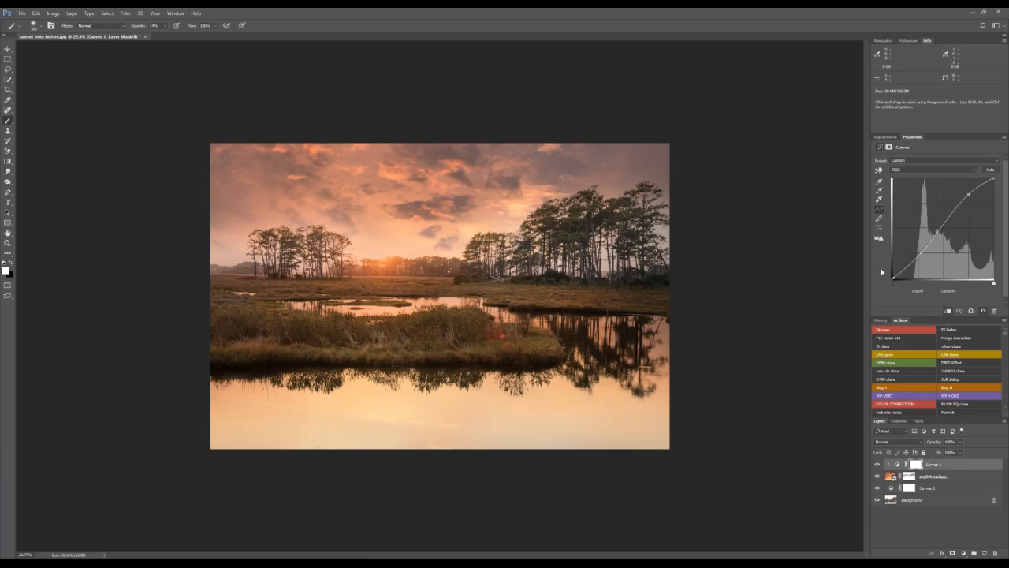
click(886, 136)
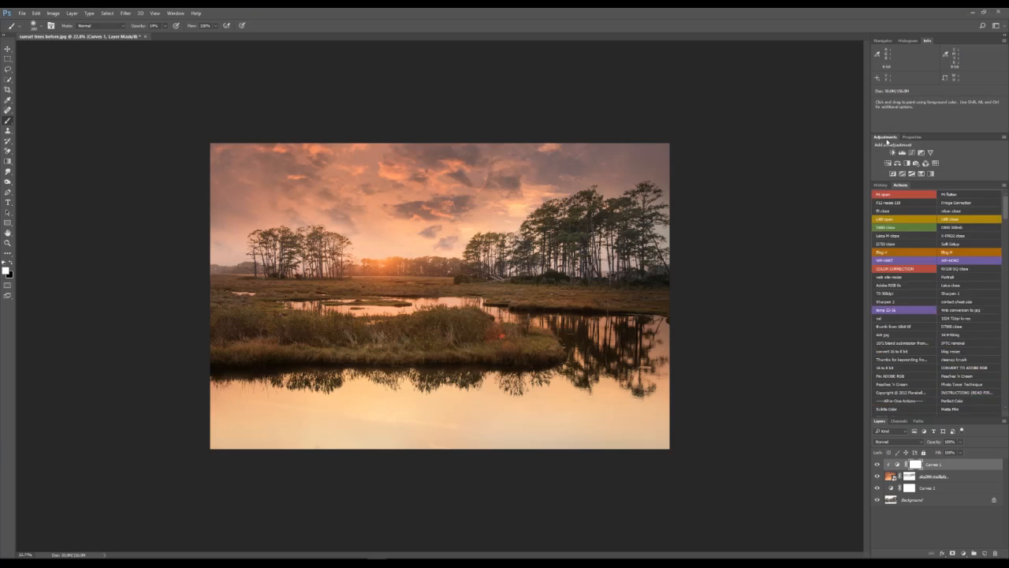
click(916, 163)
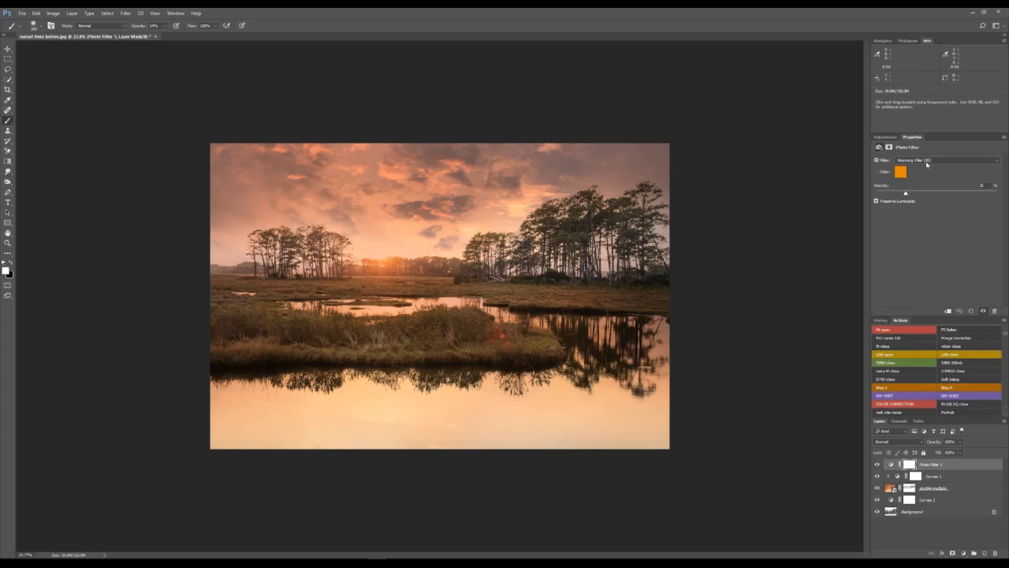
drag(908, 194, 936, 195)
click(878, 464)
click(877, 465)
click(878, 466)
click(878, 464)
click(878, 464)
click(878, 464)
- Add a Levels adjustment directly above the Background and raise the shadow input level to about 27
click(933, 511)
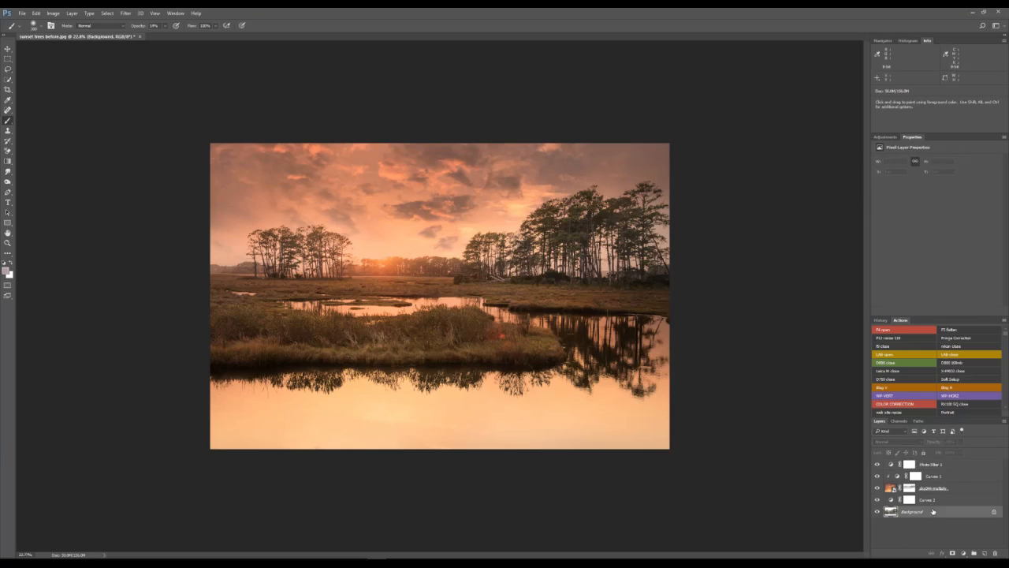
click(884, 137)
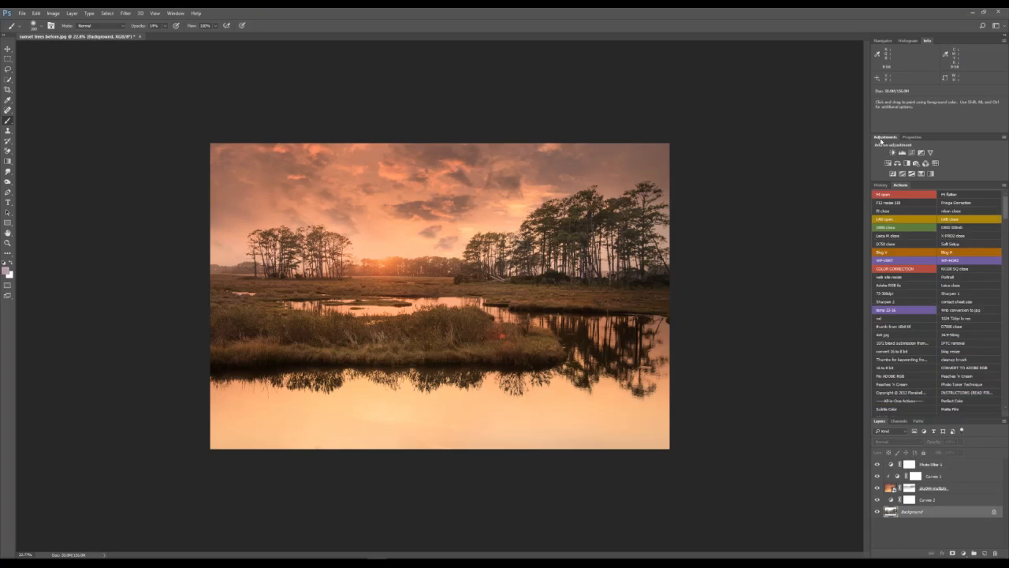
click(901, 153)
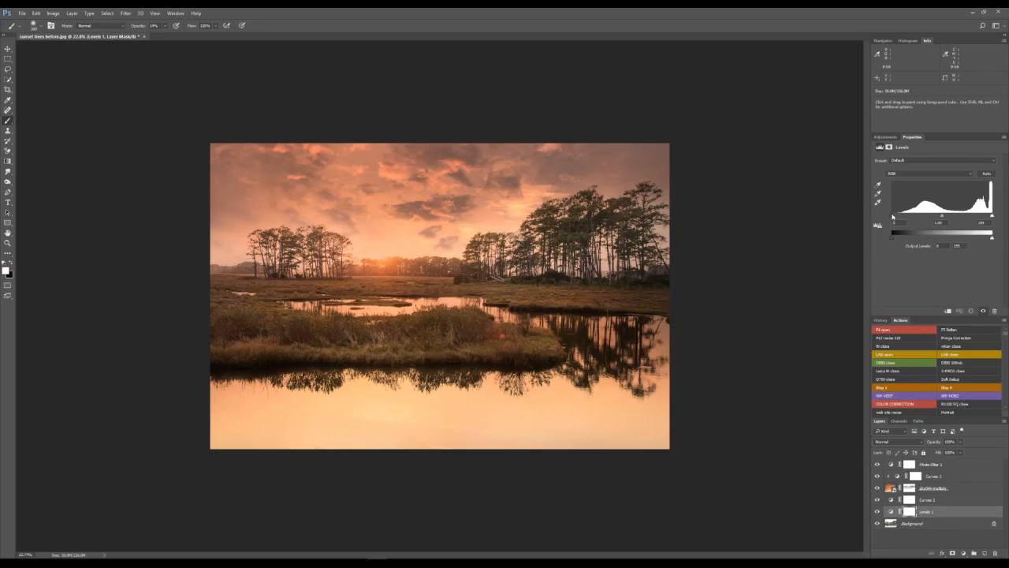
drag(893, 216, 904, 223)
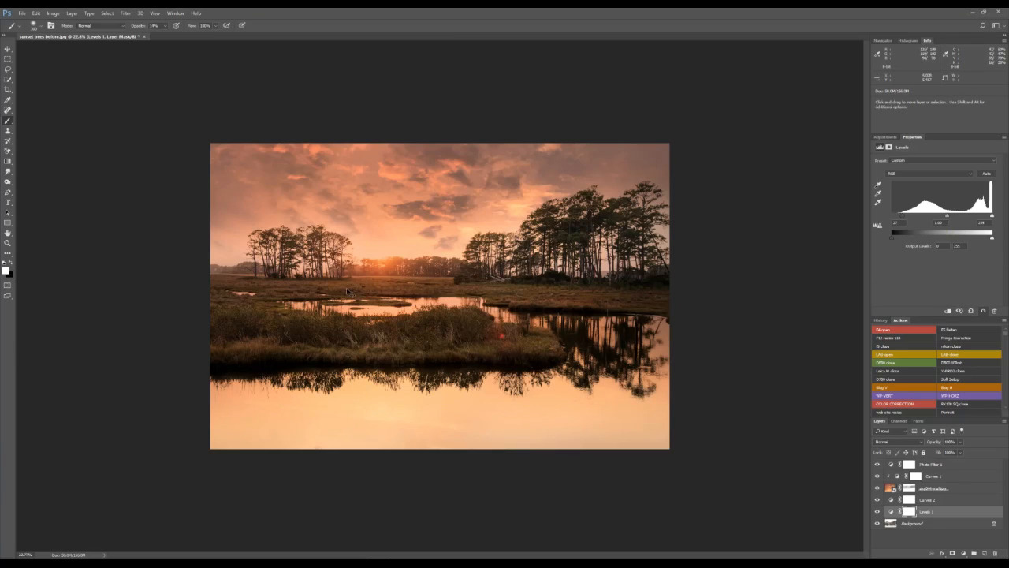
- Invert the Levels mask to black, paint the darkening back into the marsh foreground in white, and compare with the adjustment hidden
key(ctrl+i)
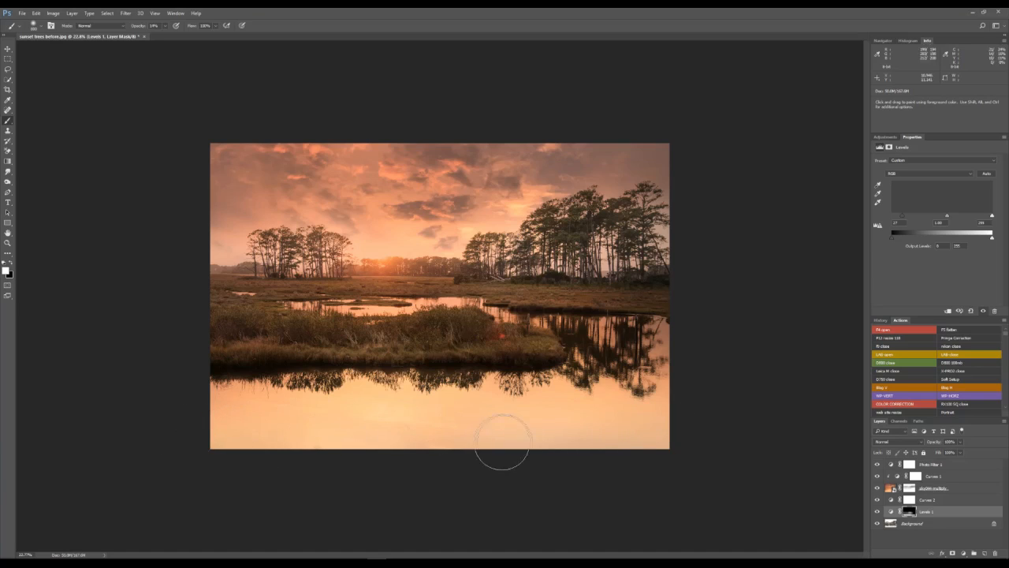
click(879, 512)
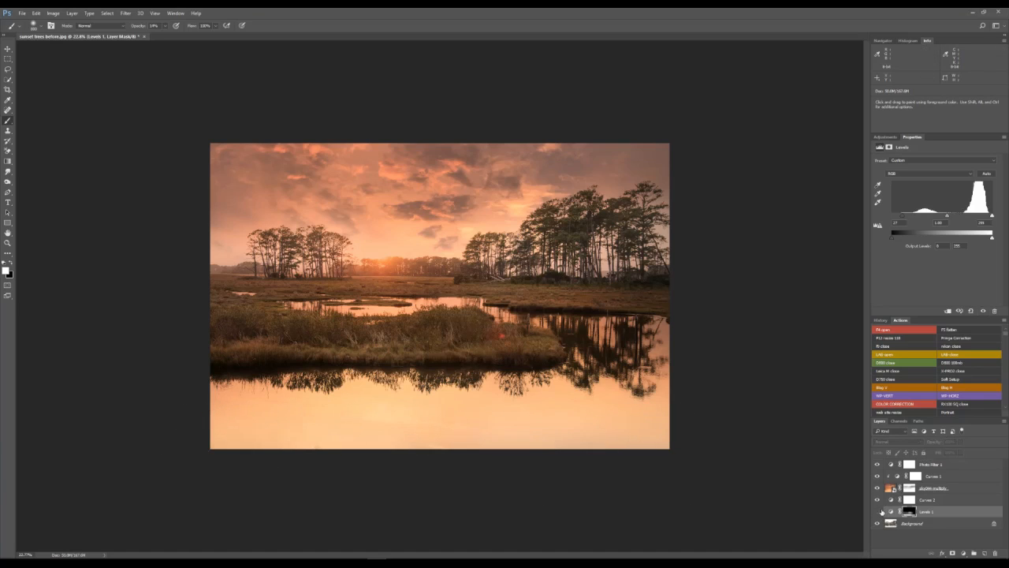
click(878, 512)
click(879, 512)
click(879, 512)
key(x)
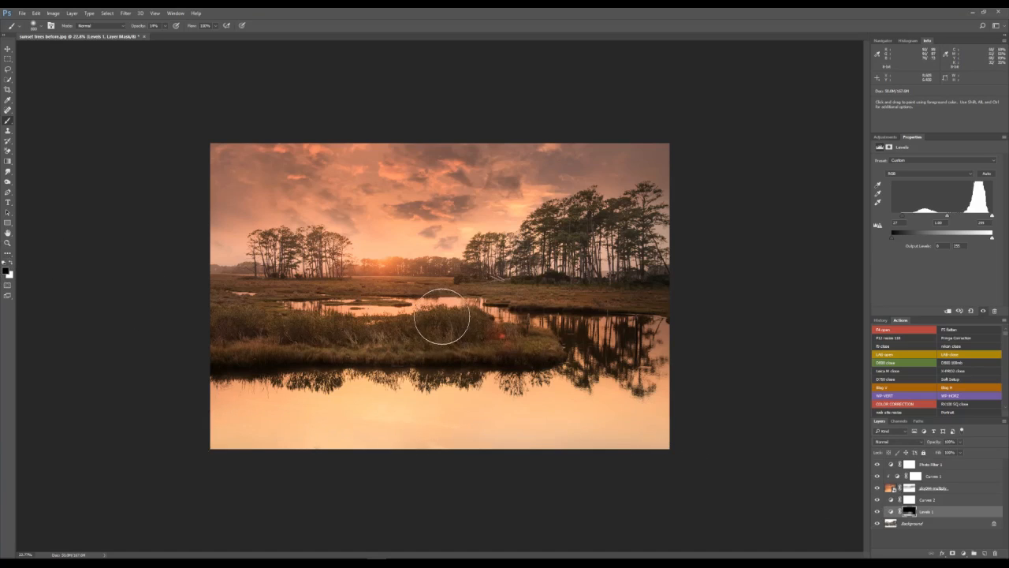
click(11, 263)
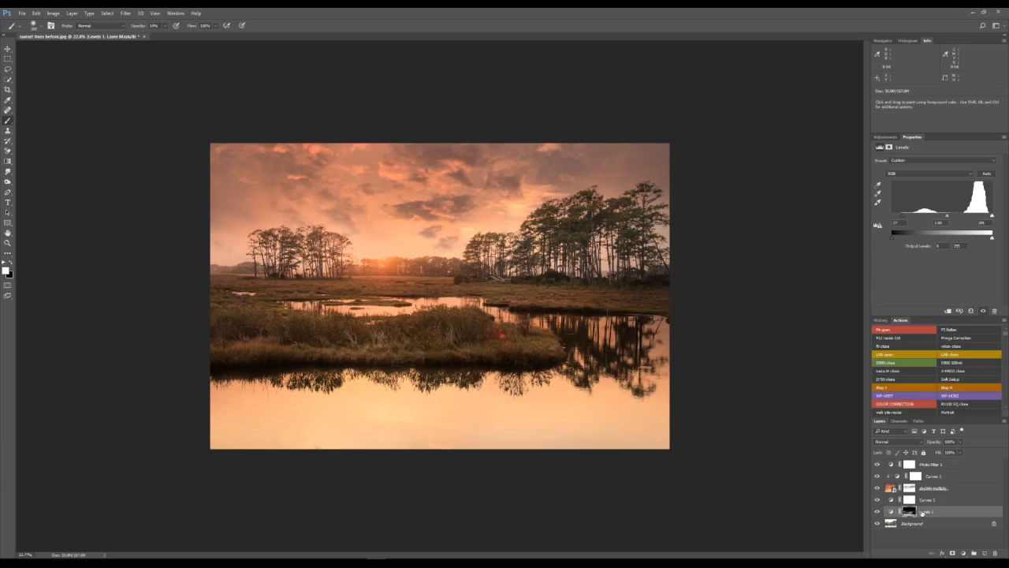
- Group all layers above the Background, and hide and reshow the group to compare with the original photo
key(shift)
shift+click(947, 466)
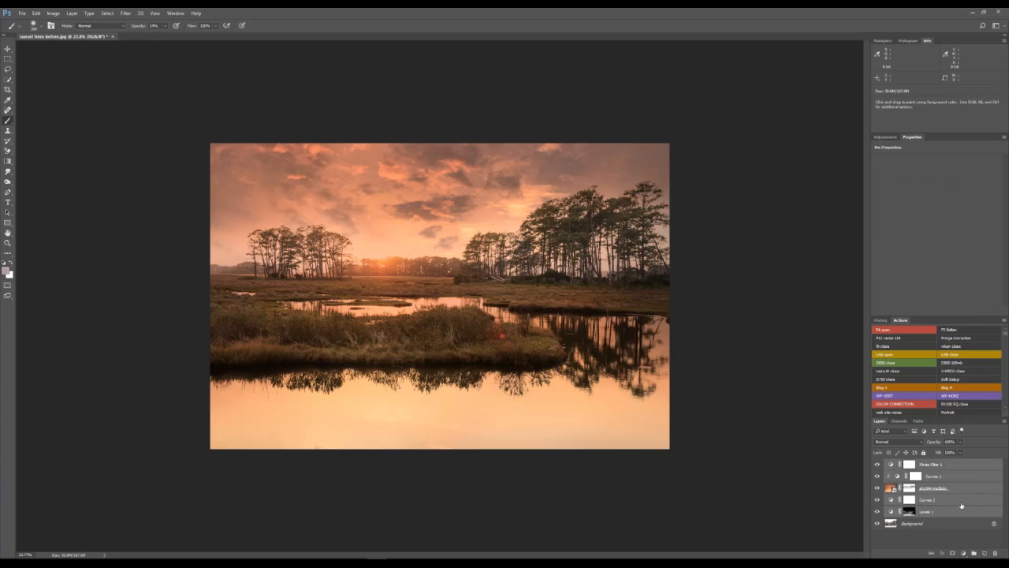
click(974, 552)
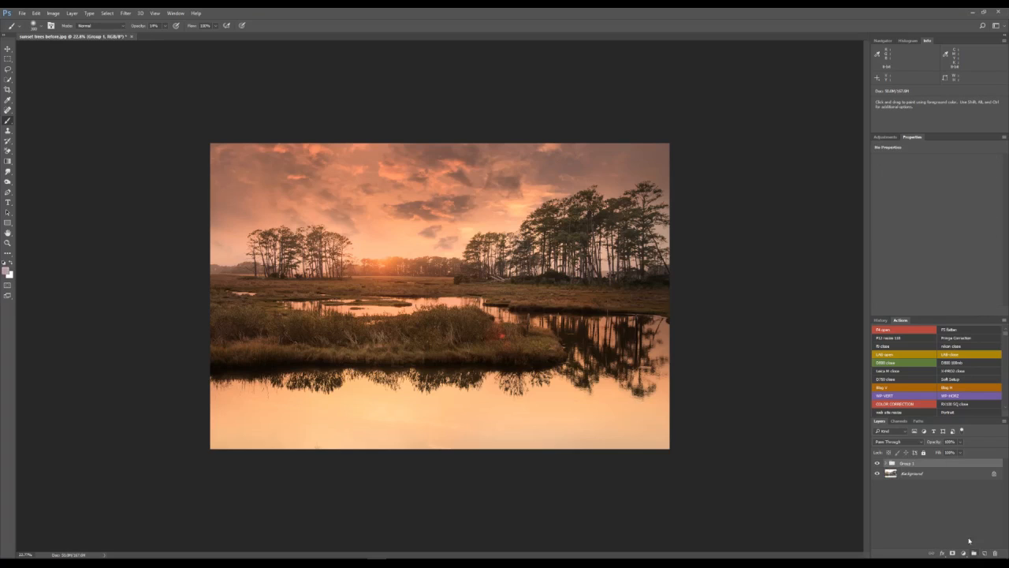
click(876, 464)
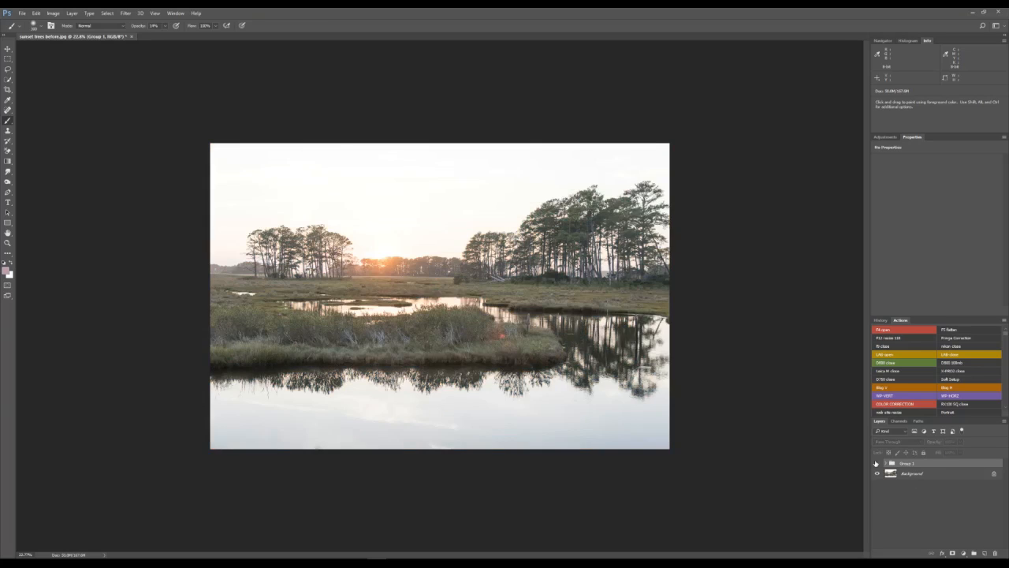
click(876, 464)
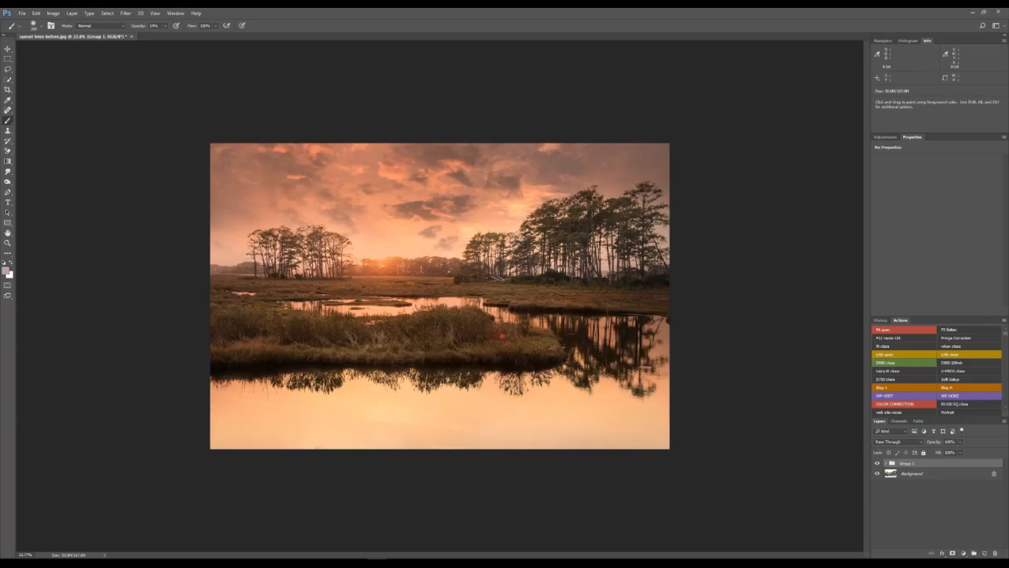
- Add a layer mask to the group, paint it softly with black near the sun and distant tree line, and toggle the group to compare
click(953, 552)
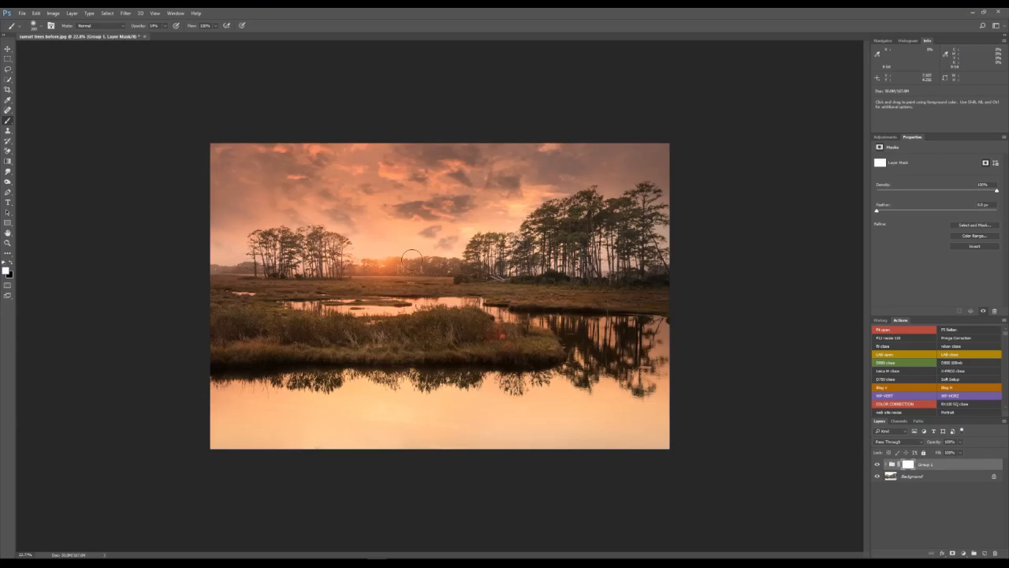
click(11, 263)
click(878, 464)
click(879, 464)
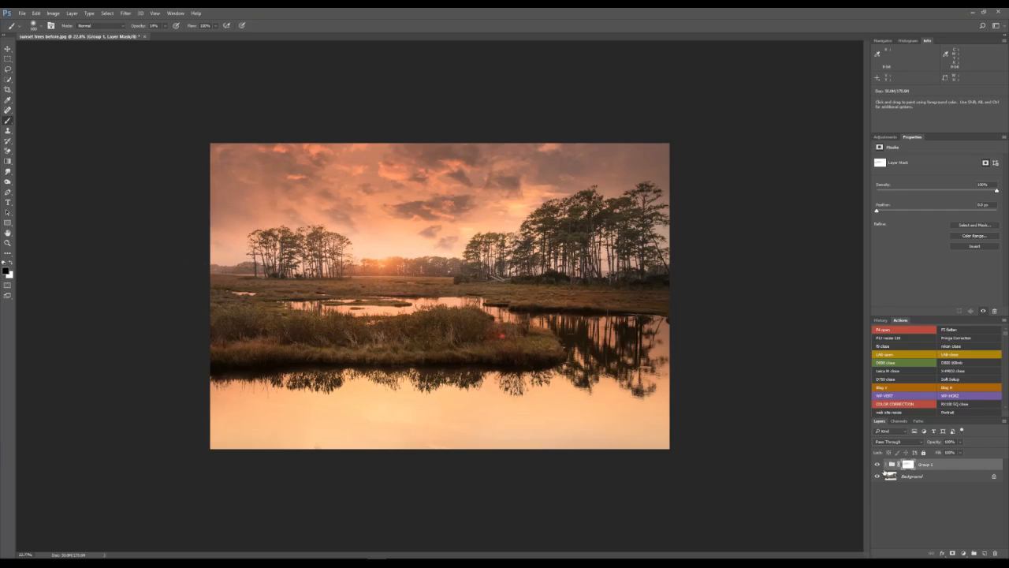
click(878, 464)
click(880, 465)
click(879, 465)
click(880, 465)
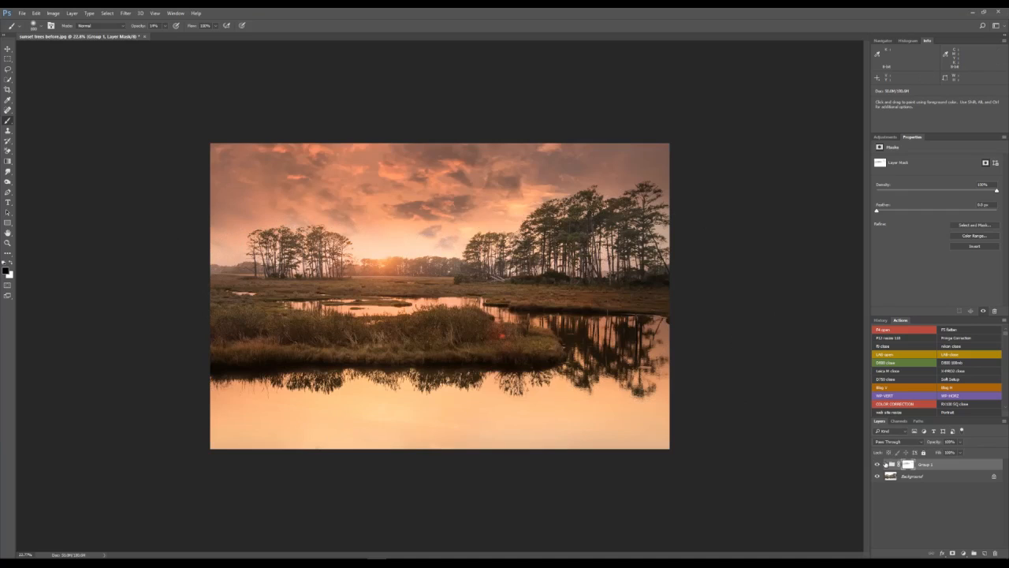
click(880, 465)
click(879, 465)
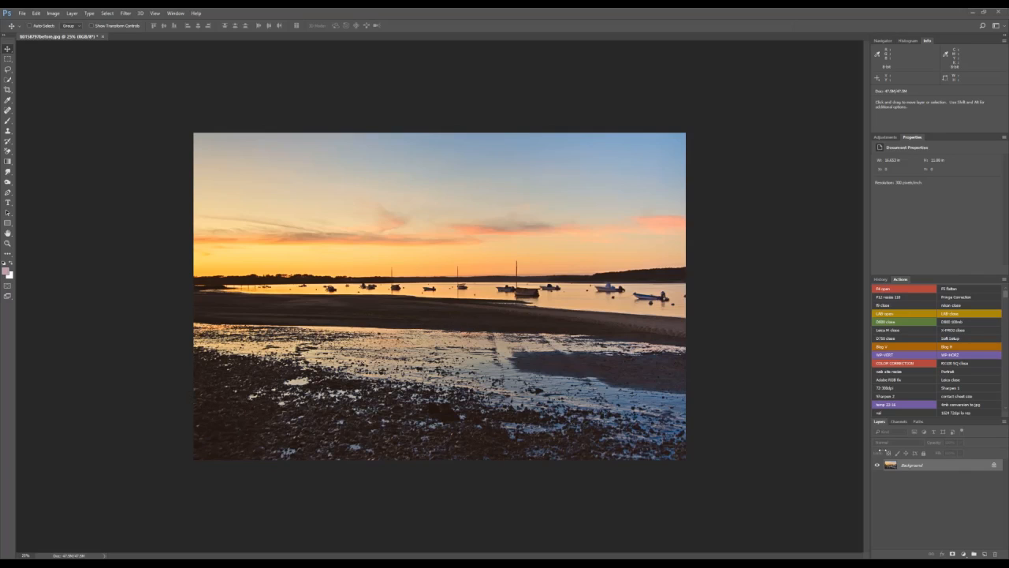
- Convert the harbor photo's Background into a regular layer and move it down about 2.4 in, leaving an empty strip above its sky
double_click(925, 467)
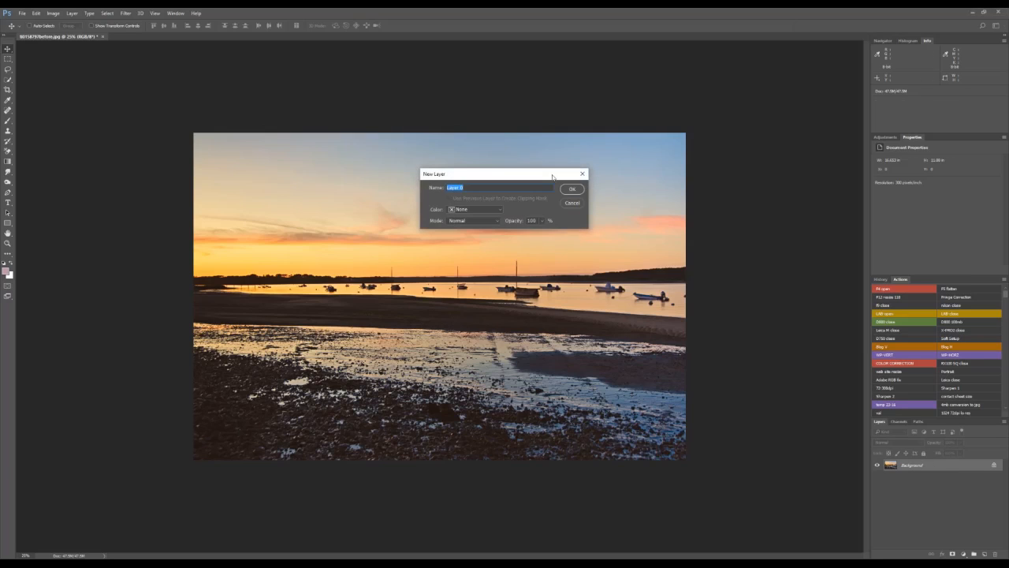
click(573, 190)
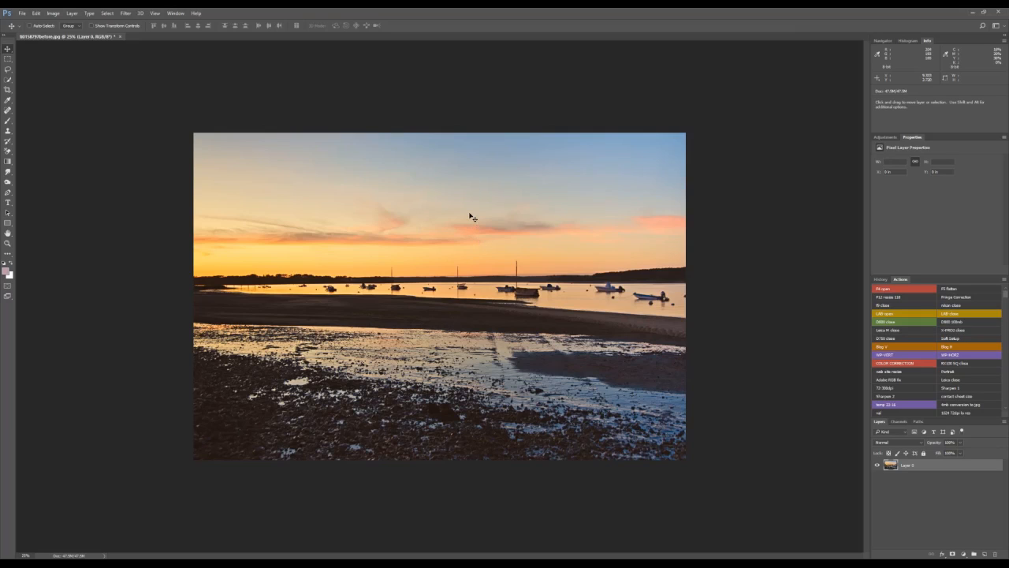
drag(469, 217, 471, 288)
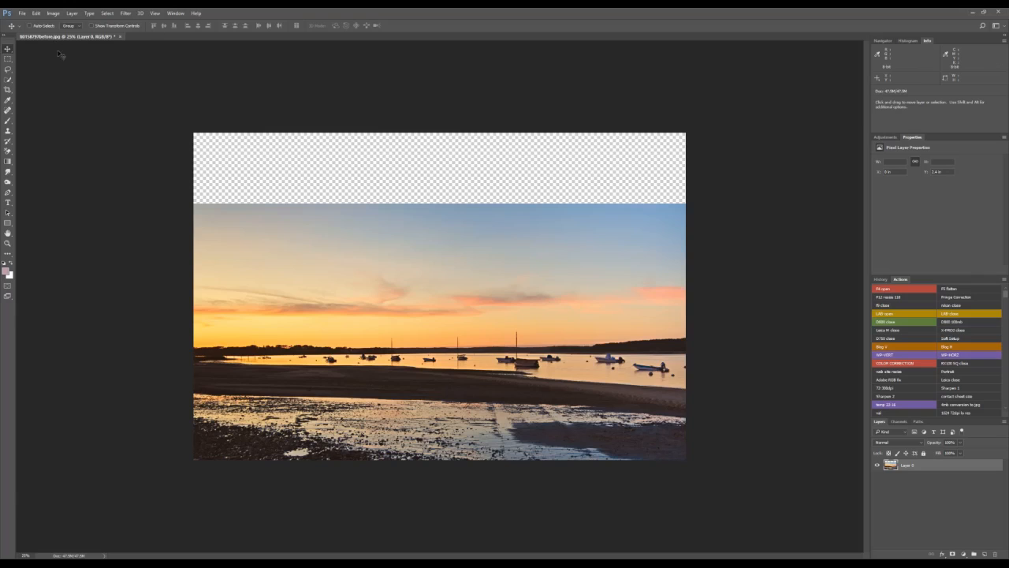
- Place the rainbow2-fade sky image as an embedded layer over the harbor photo
click(23, 13)
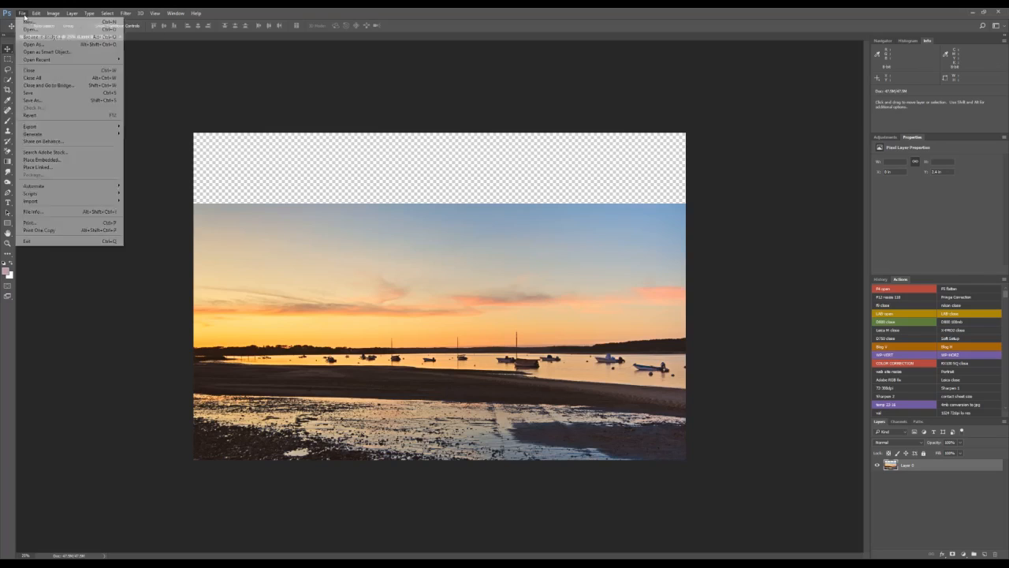
click(42, 159)
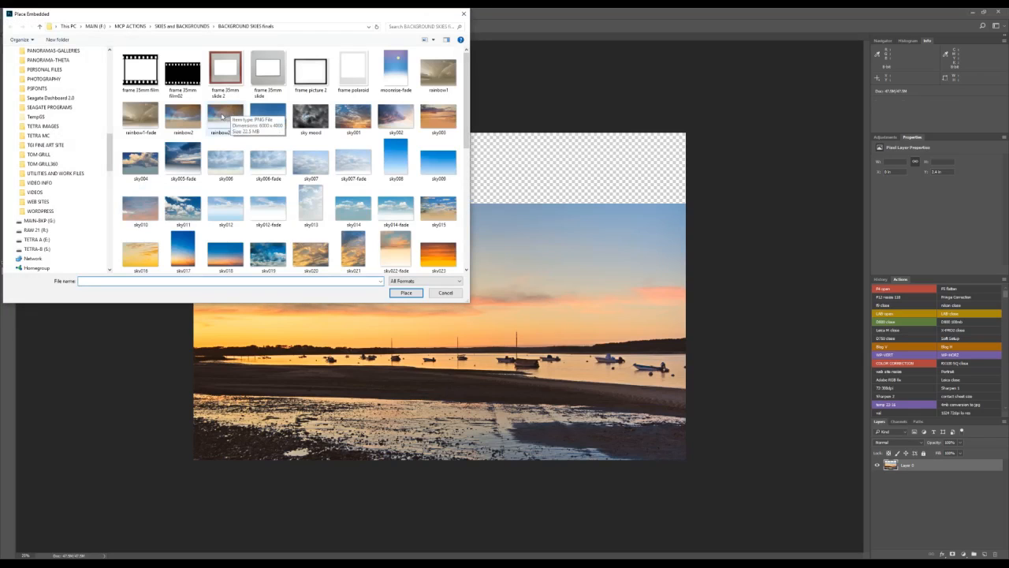
click(222, 116)
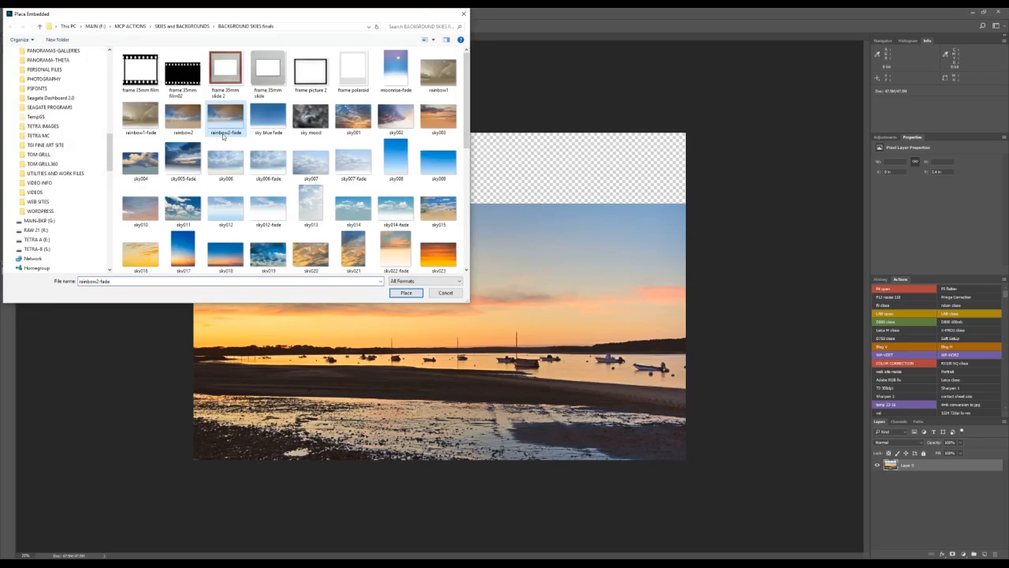
drag(226, 119, 317, 241)
click(406, 293)
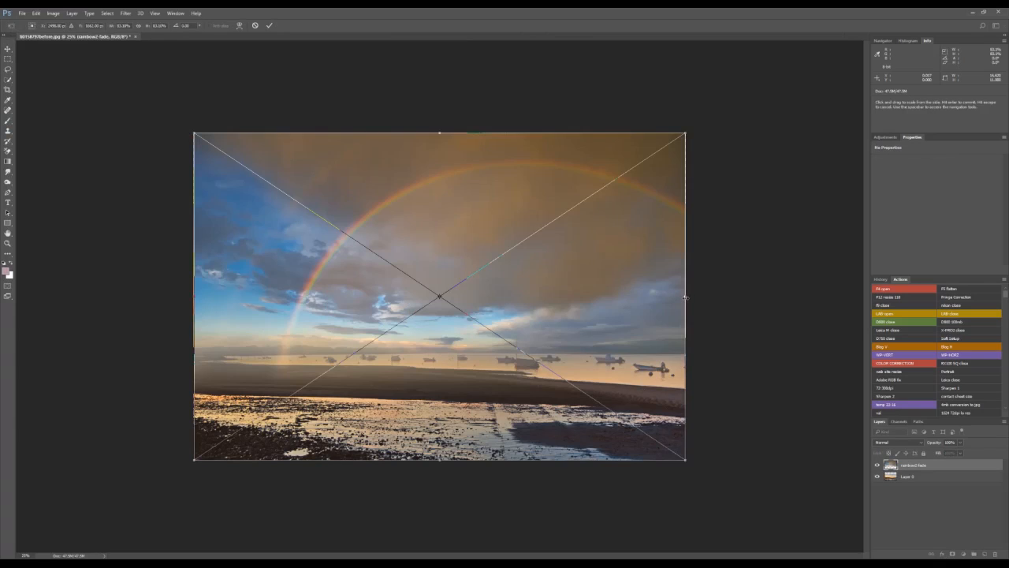
- Stretch the rainbow sky slightly past both side edges of the canvas, commit the placement, and add a layer mask to it
drag(687, 297, 690, 297)
drag(196, 296, 190, 296)
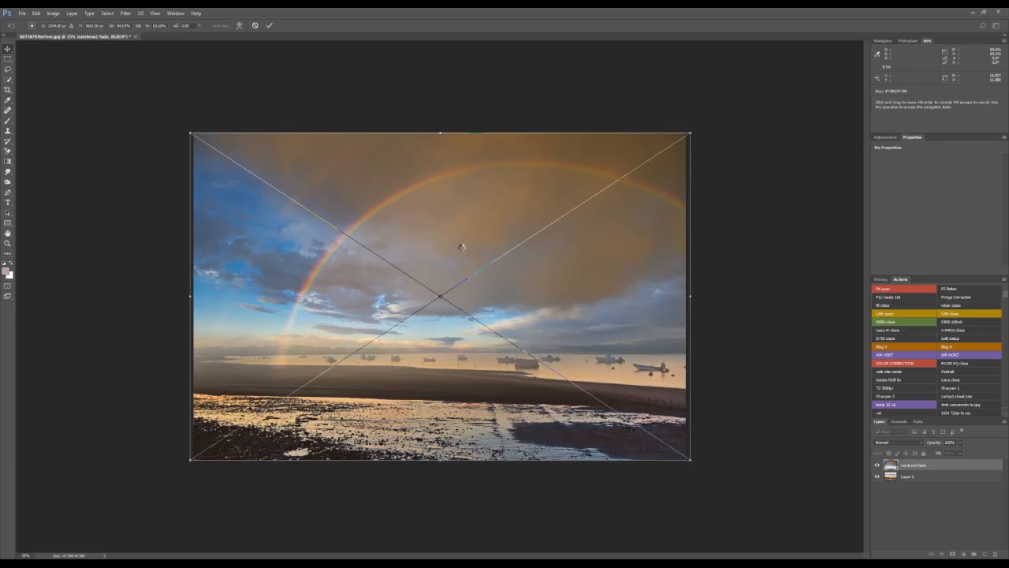
key(Return)
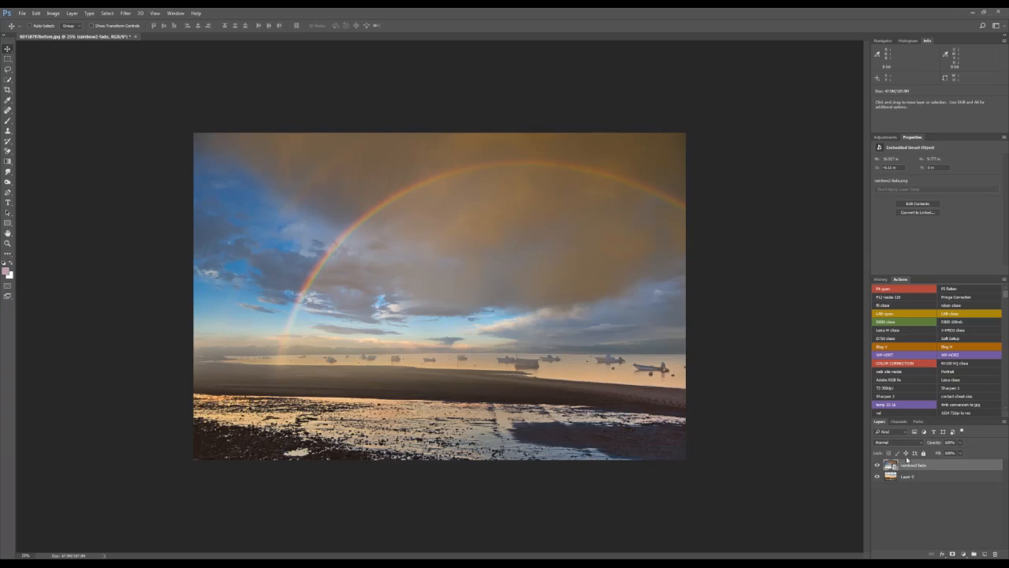
click(952, 554)
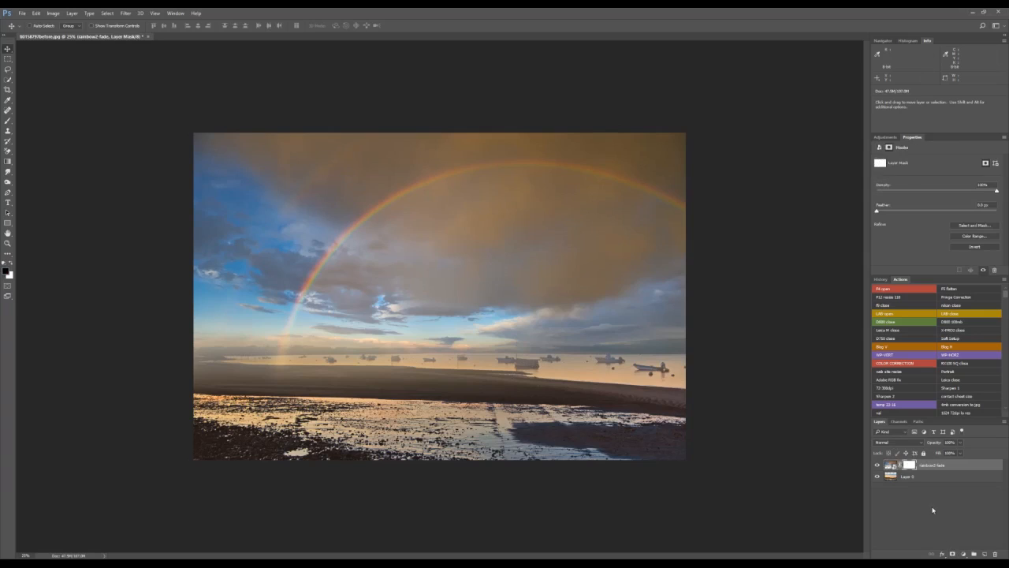
- Paint the rainbow layer's mask with a soft black brush at about 19% opacity, revealing the boats, tree line and glowing horizon
click(8, 120)
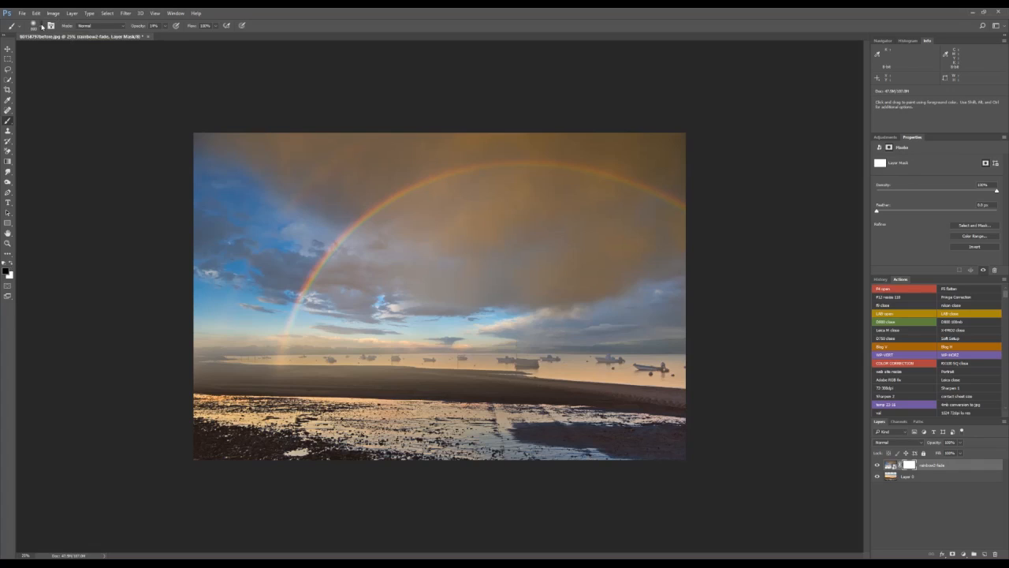
click(42, 26)
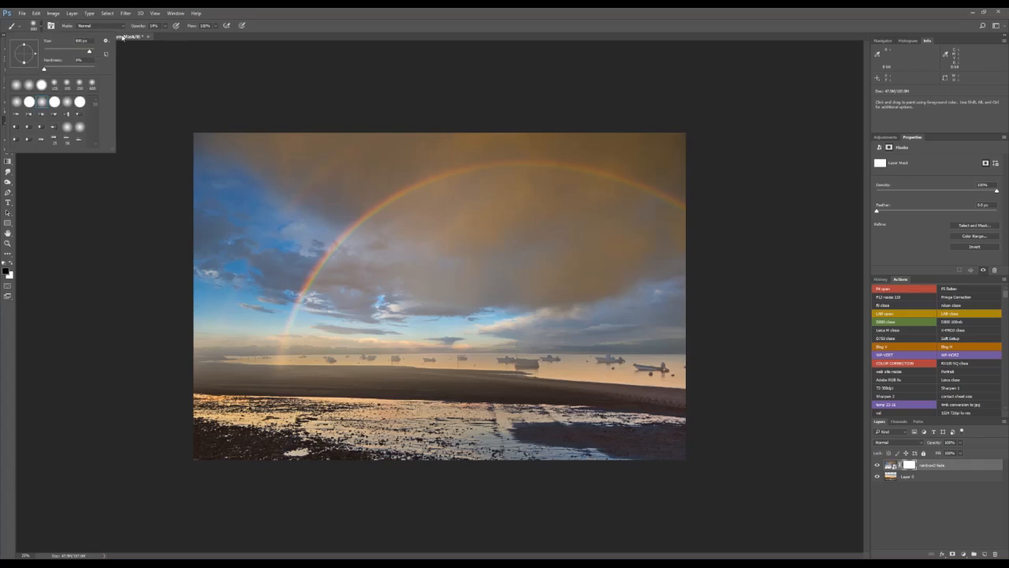
click(167, 26)
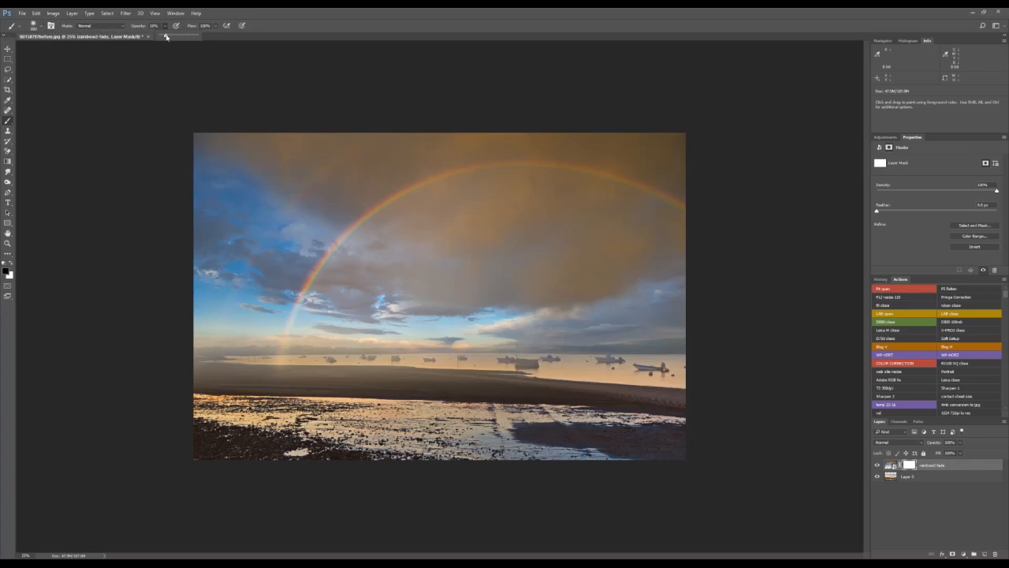
drag(167, 37, 165, 37)
mouse_move(177, 377)
mouse_down()
mouse_move(720, 385)
mouse_move(135, 384)
mouse_move(258, 369)
mouse_move(402, 378)
mouse_move(691, 371)
mouse_move(667, 377)
mouse_move(199, 381)
mouse_move(192, 367)
mouse_move(298, 376)
mouse_move(641, 365)
mouse_move(684, 359)
mouse_move(315, 372)
mouse_move(717, 334)
mouse_move(475, 362)
mouse_move(310, 366)
mouse_move(195, 364)
mouse_move(244, 355)
mouse_move(188, 343)
mouse_move(146, 348)
mouse_move(262, 335)
mouse_move(135, 336)
mouse_move(247, 341)
mouse_move(221, 328)
mouse_move(226, 350)
mouse_move(175, 335)
mouse_move(229, 358)
mouse_move(247, 329)
mouse_move(132, 337)
mouse_move(226, 342)
mouse_move(142, 352)
mouse_move(234, 336)
mouse_move(262, 336)
mouse_move(269, 351)
mouse_move(654, 332)
mouse_move(699, 341)
mouse_move(564, 382)
mouse_move(489, 367)
mouse_move(197, 379)
mouse_move(251, 381)
mouse_move(387, 343)
mouse_move(711, 325)
mouse_move(369, 345)
mouse_move(692, 338)
mouse_move(383, 384)
mouse_move(359, 365)
mouse_move(658, 355)
mouse_move(234, 371)
mouse_move(234, 326)
mouse_move(189, 345)
mouse_move(420, 380)
mouse_move(712, 334)
mouse_move(539, 335)
mouse_move(701, 336)
mouse_up()
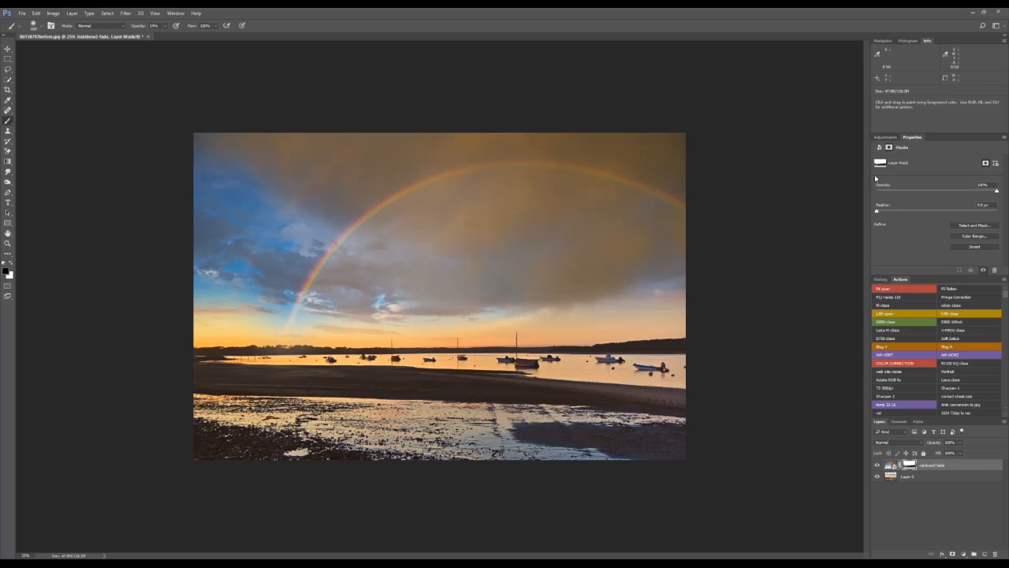
- Add a Warming Filter (85) Photo Filter adjustment, raise its density to about 50%, and toggle it to compare
click(886, 138)
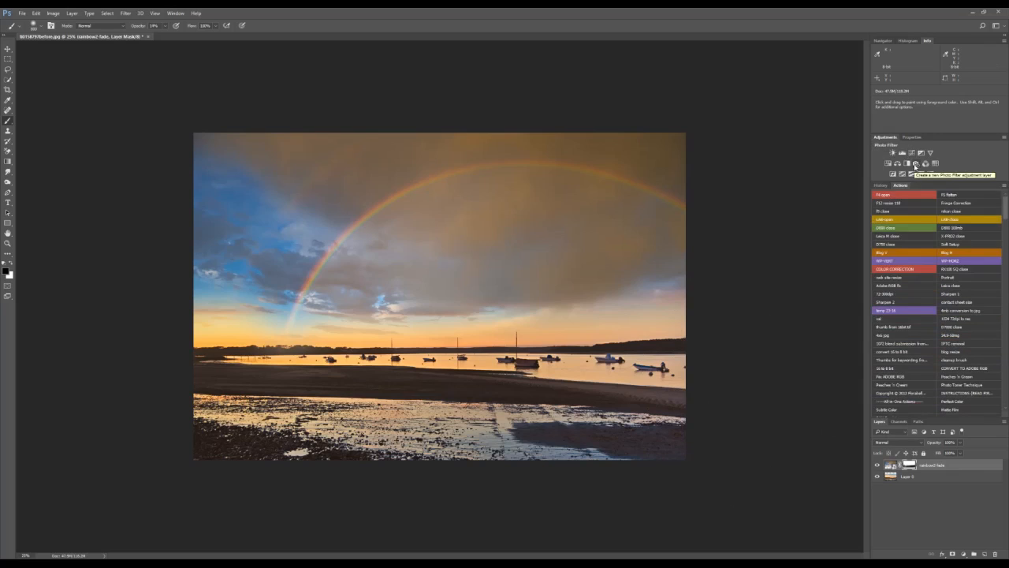
click(914, 164)
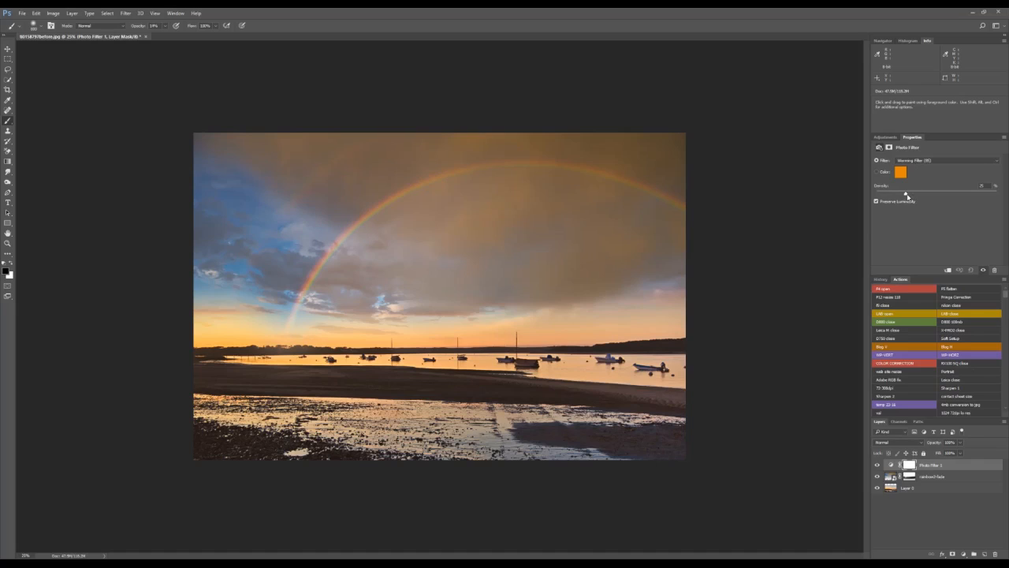
drag(906, 195, 937, 195)
click(878, 465)
click(879, 465)
click(879, 465)
click(878, 465)
click(879, 465)
- Draw a black-to-white gradient on the Photo Filter mask from mid-sky up to the image's top edge, and toggle the layer to compare
click(7, 162)
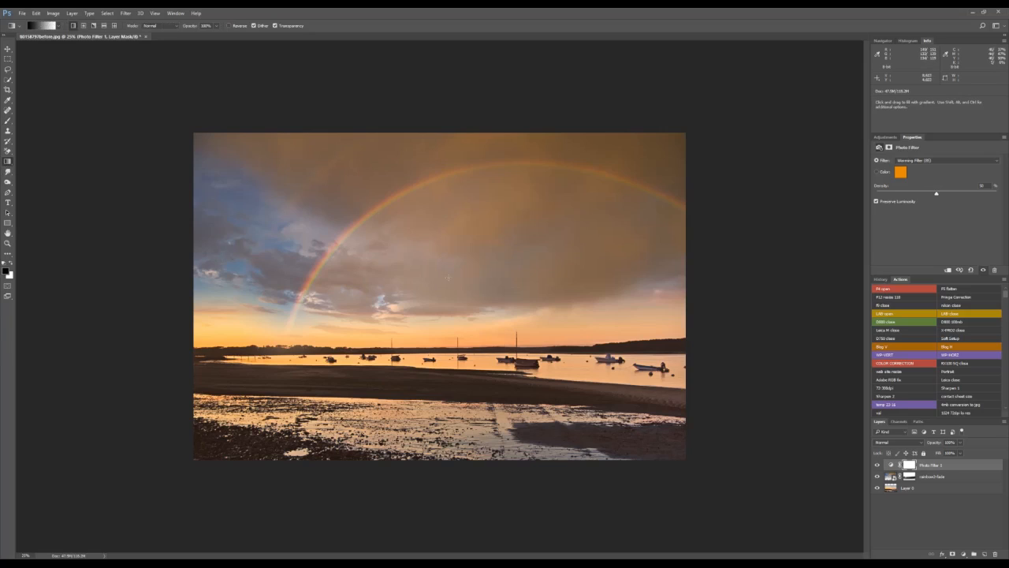
drag(448, 279, 447, 132)
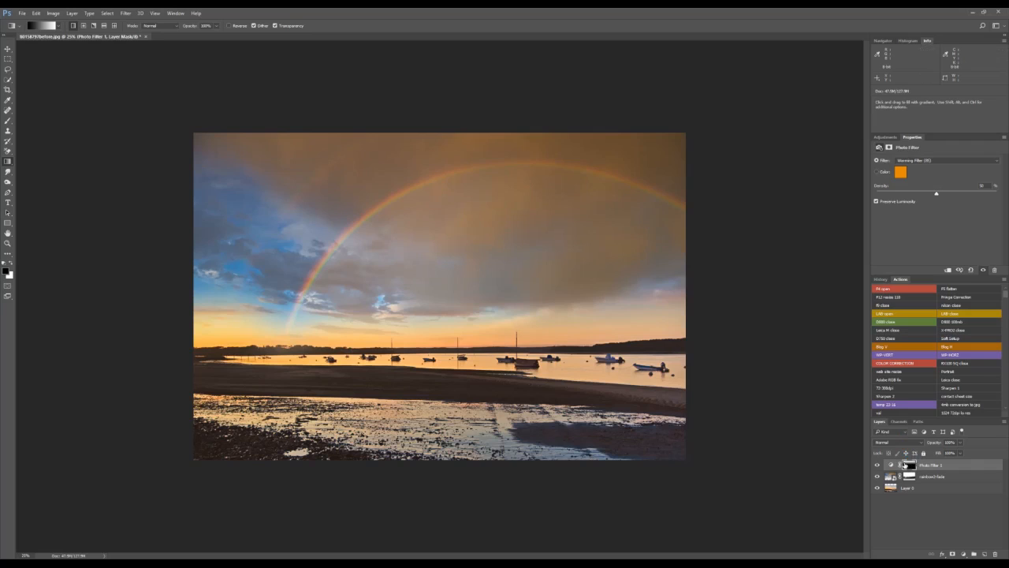
click(878, 465)
click(878, 465)
click(878, 466)
click(878, 466)
click(878, 465)
click(877, 465)
- Add a Curves adjustment, anchor the highlights, pull the midtones slightly down to deepen the image, and toggle it to compare
click(887, 138)
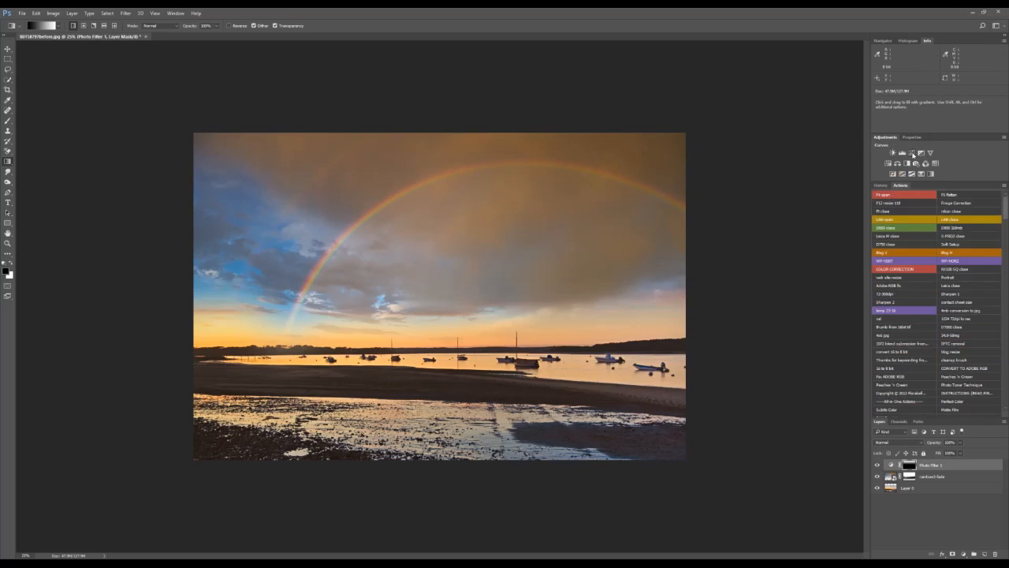
click(914, 155)
drag(983, 195, 979, 190)
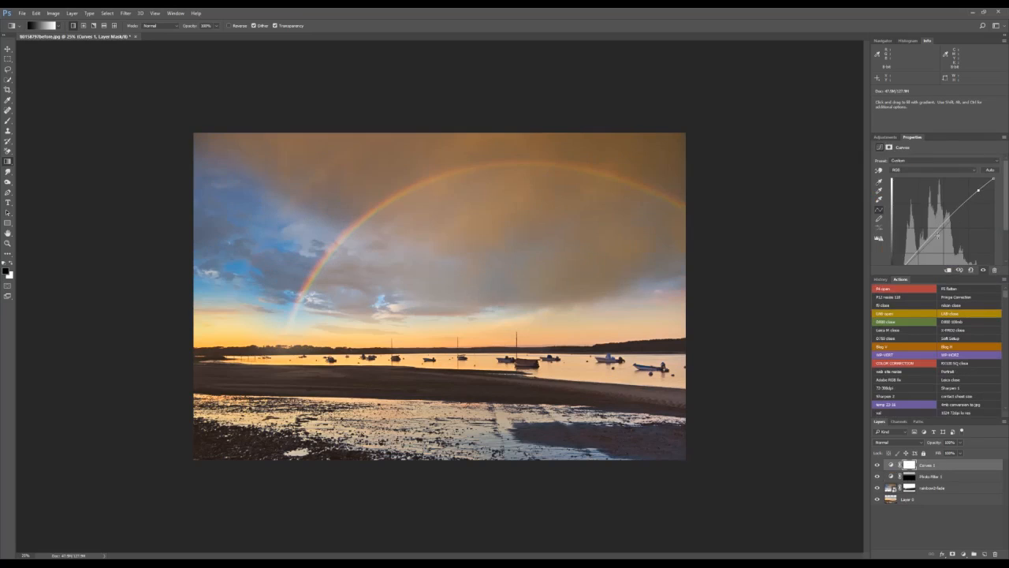
drag(977, 190, 978, 191)
drag(938, 232, 942, 234)
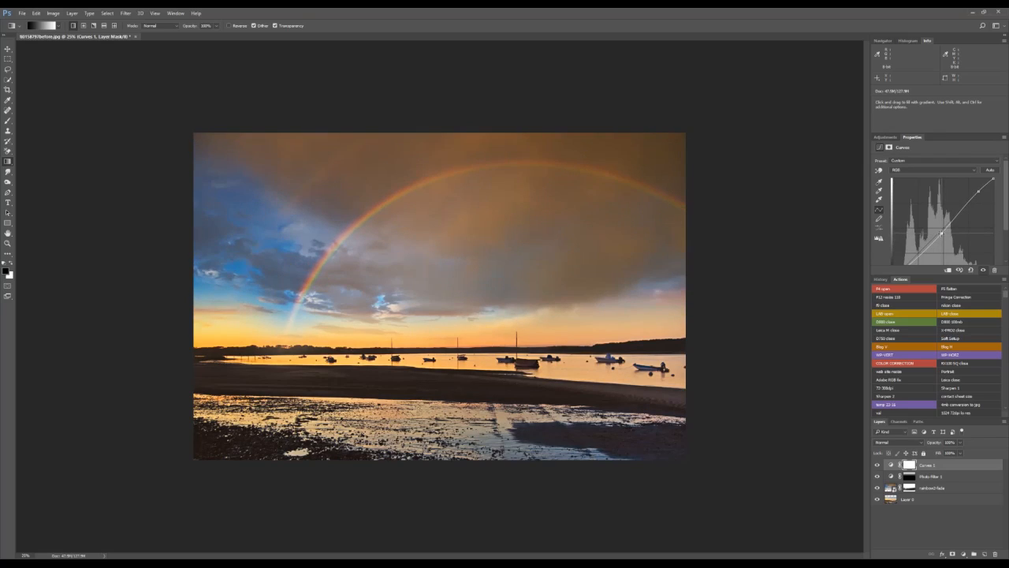
click(877, 464)
click(878, 464)
click(878, 464)
click(878, 464)
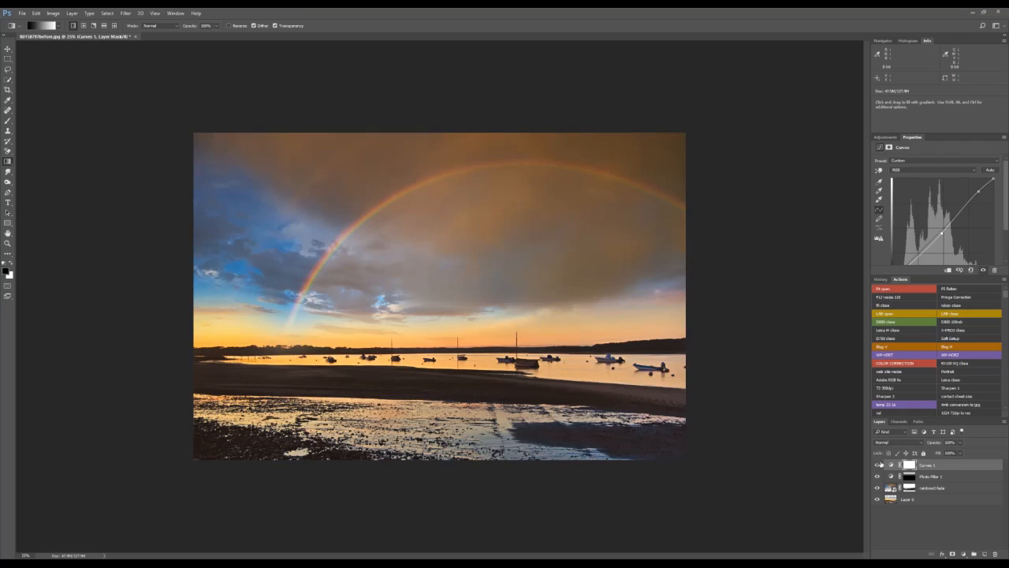